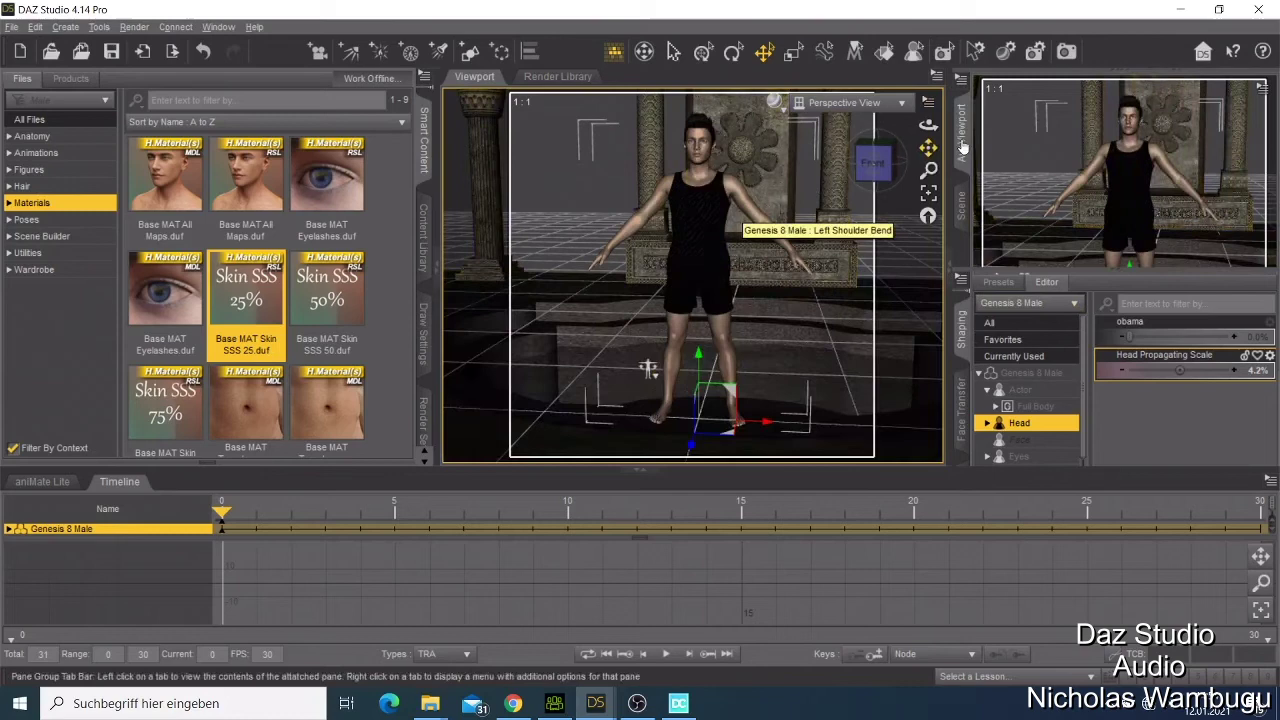
In the Scene list, select Genesis 8 Male and list all its shaping morphs.
click(961, 198)
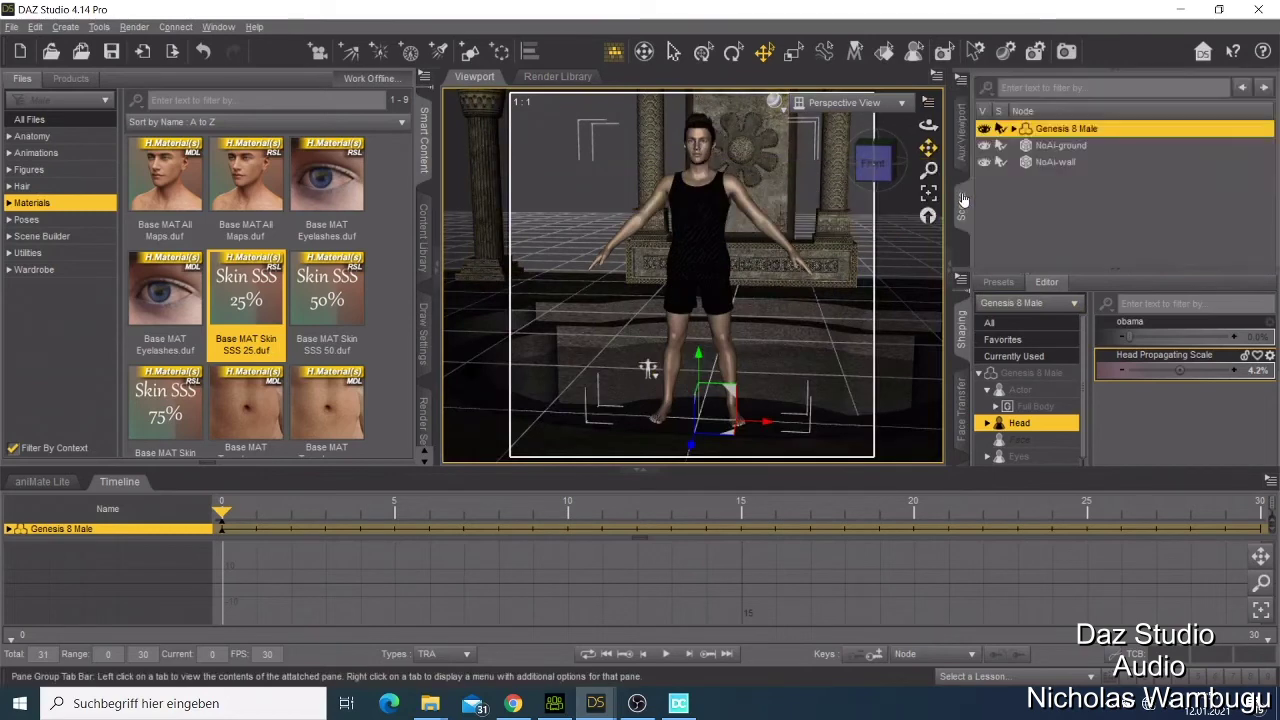
click(1045, 147)
click(1045, 130)
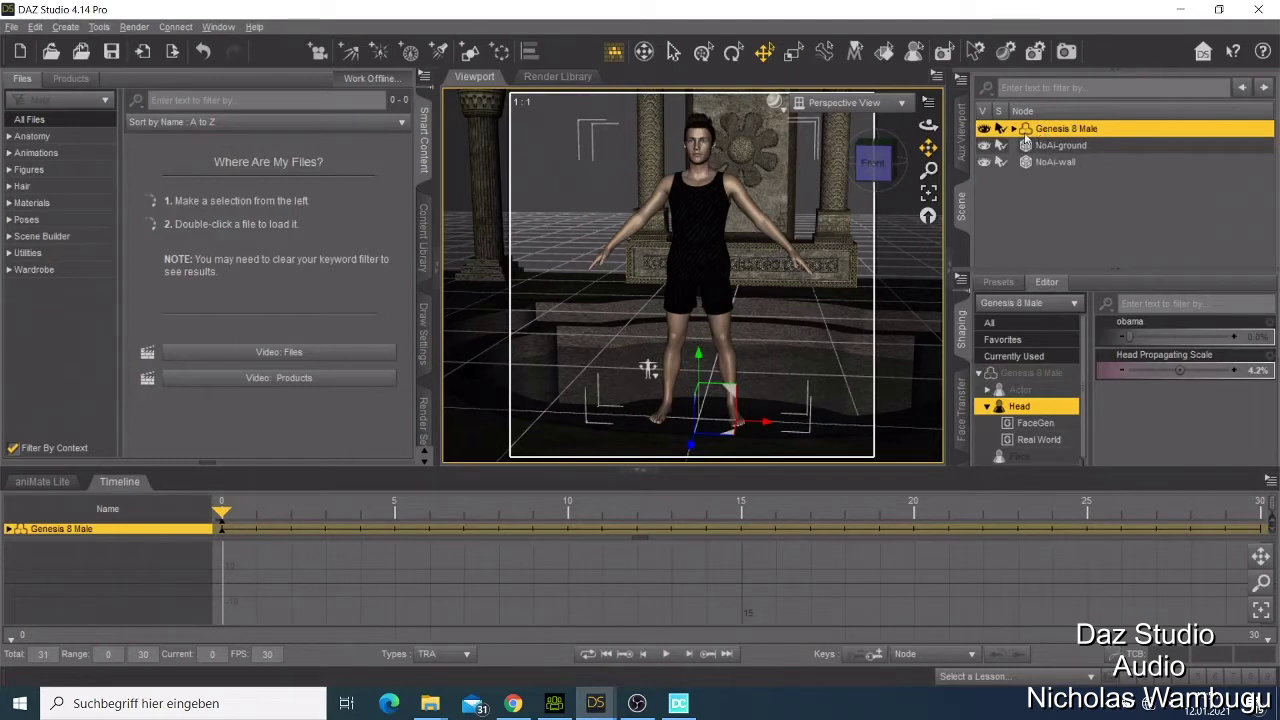
click(1027, 324)
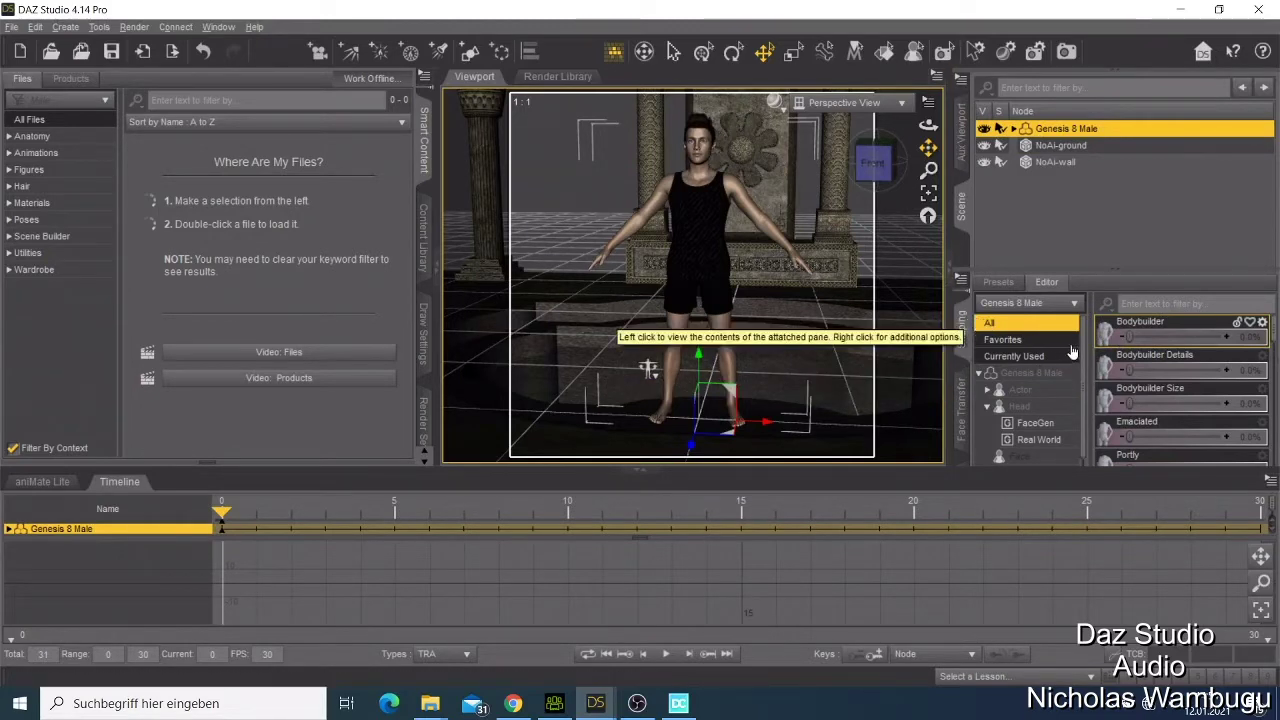
Try the Bodybuilder morph on Genesis 8 Male, check the side view, then reset it to zero.
scroll(1145, 400, down, 5)
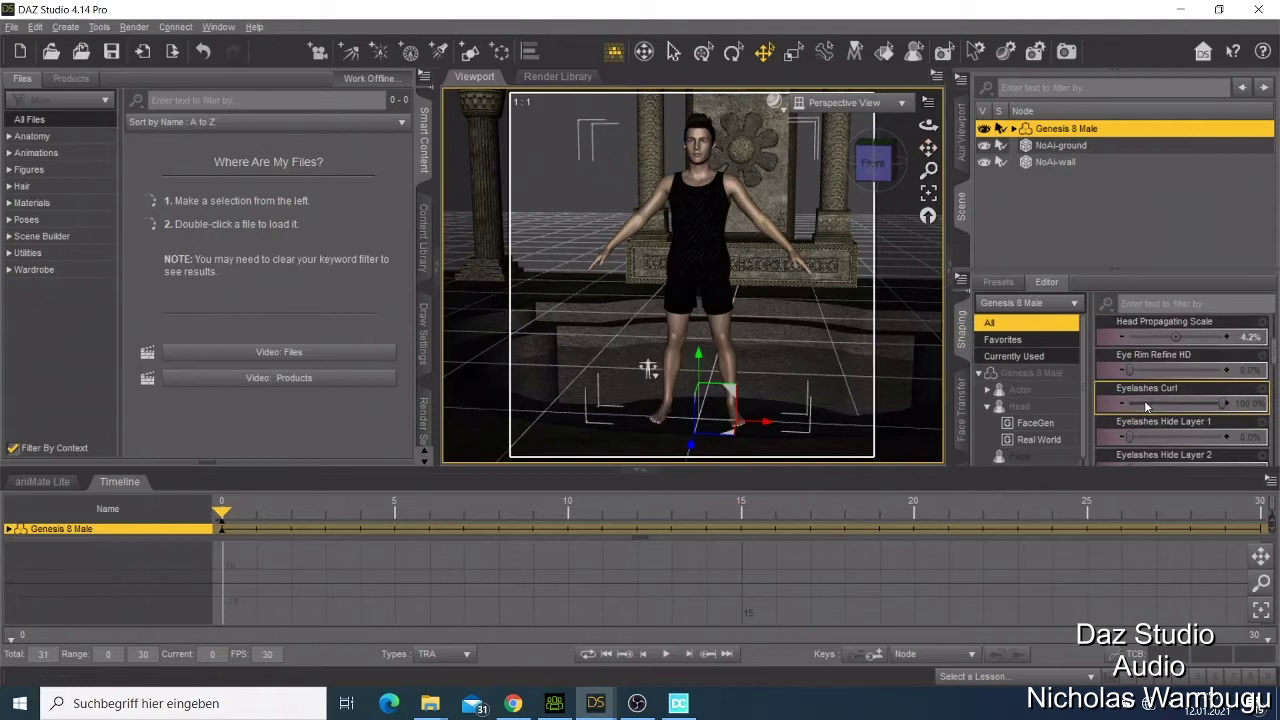
scroll(1144, 400, up, 5)
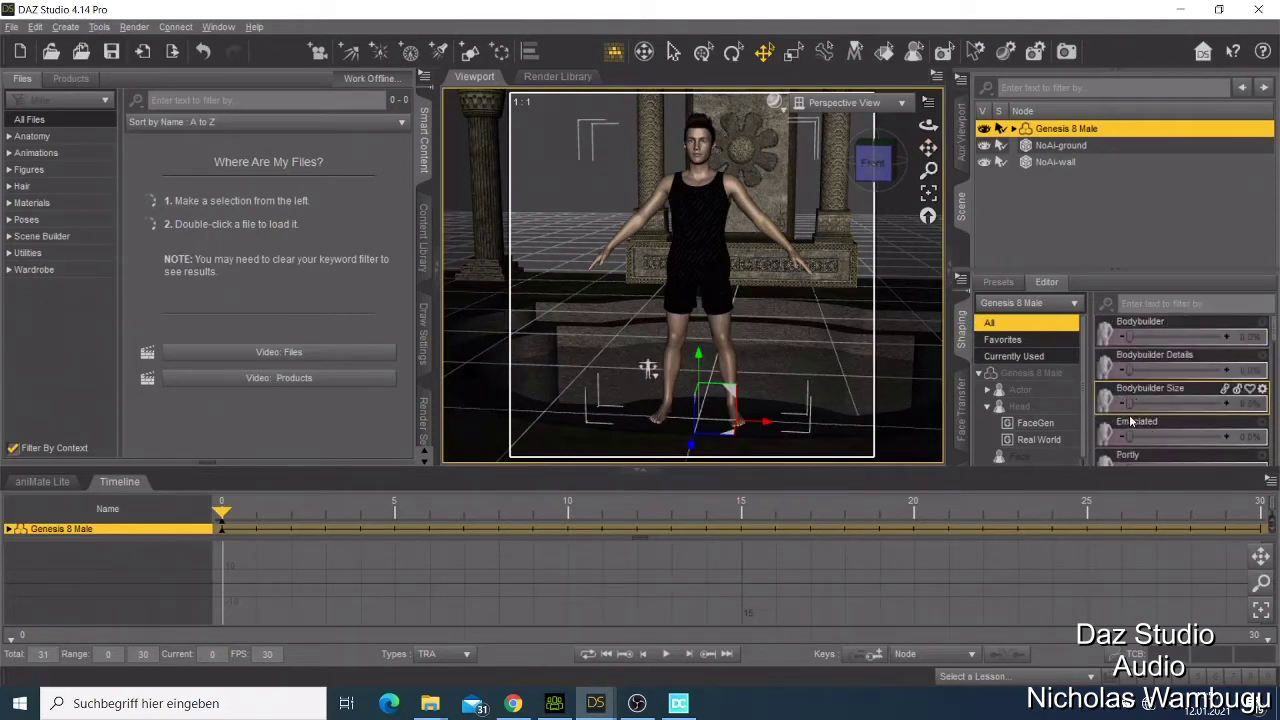
drag(1130, 337, 1192, 345)
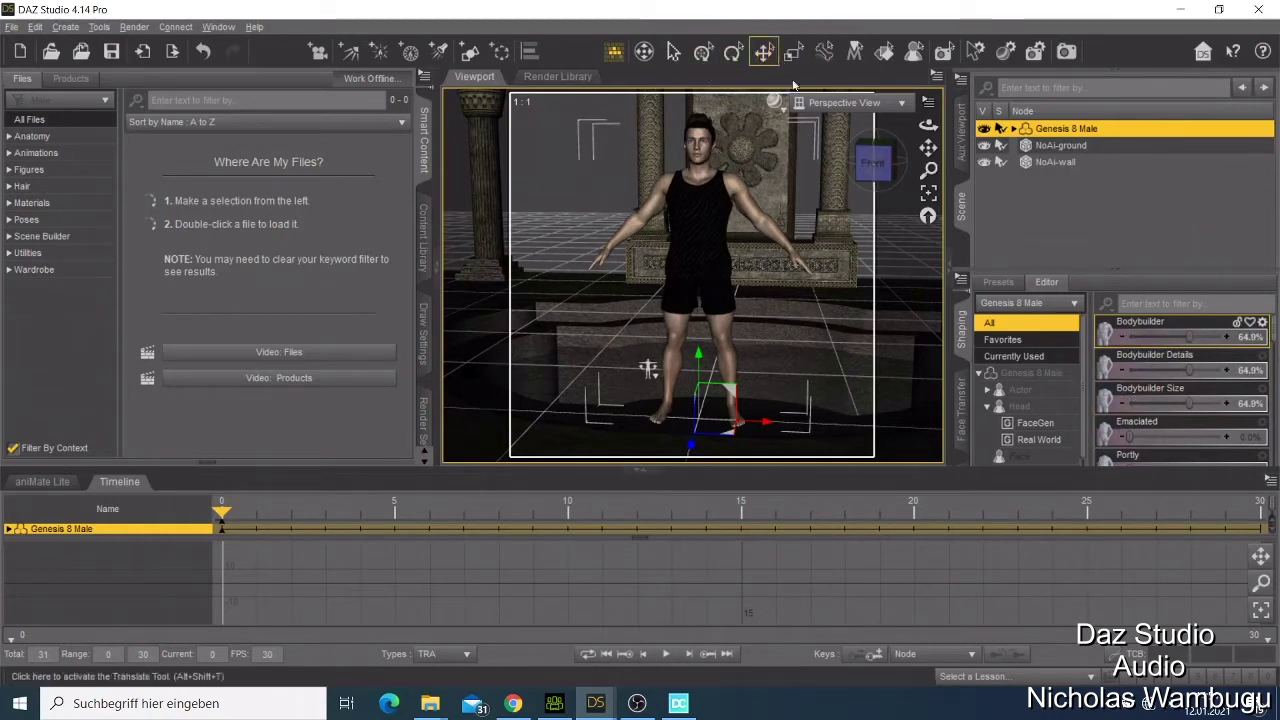
drag(873, 163, 932, 166)
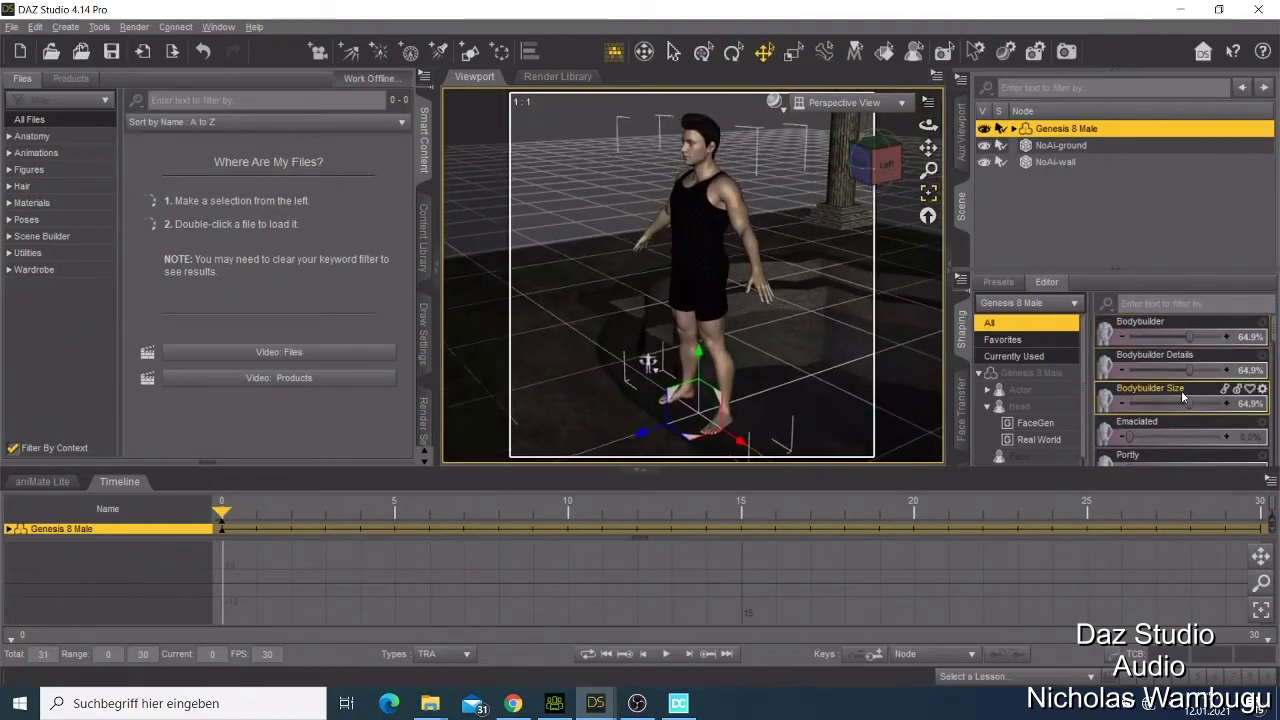
mouse_move(1188, 337)
mouse_down()
mouse_move(1123, 354)
mouse_move(1131, 337)
mouse_move(1196, 346)
mouse_up()
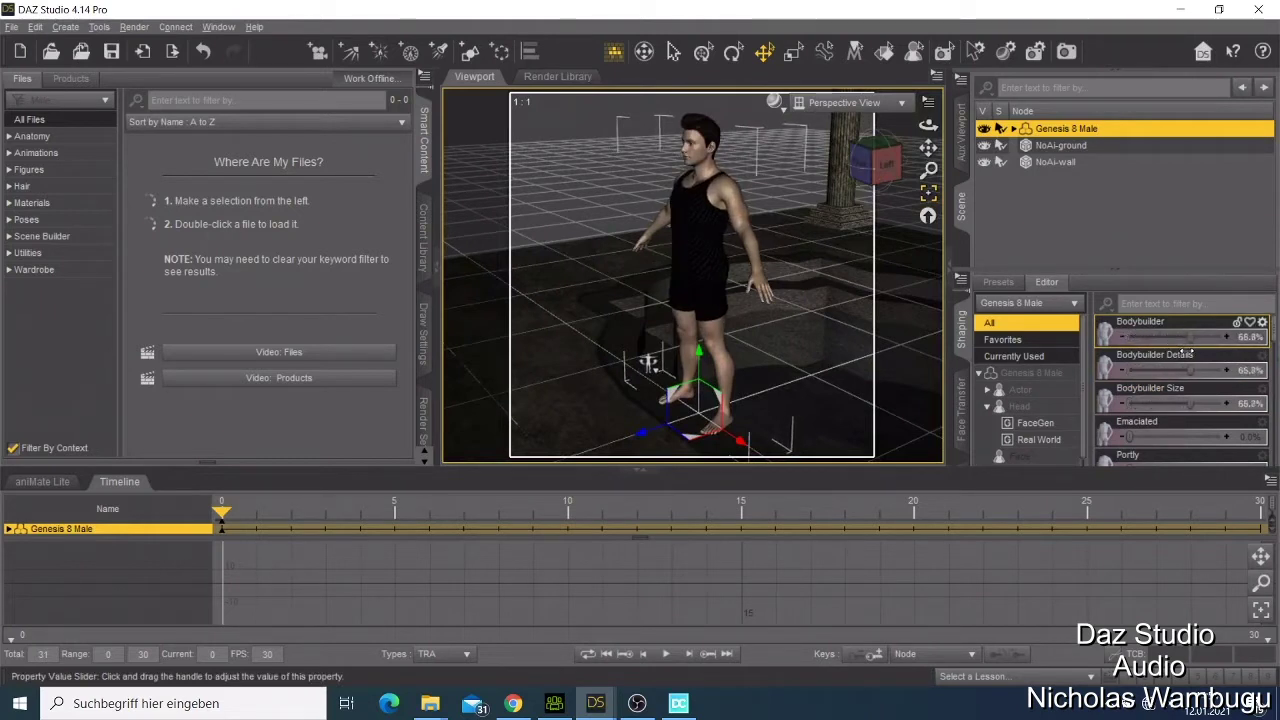
Raise Bodybuilder Details to about 40% and set Bodybuilder to a moderate 36.3%.
drag(1124, 369, 1106, 404)
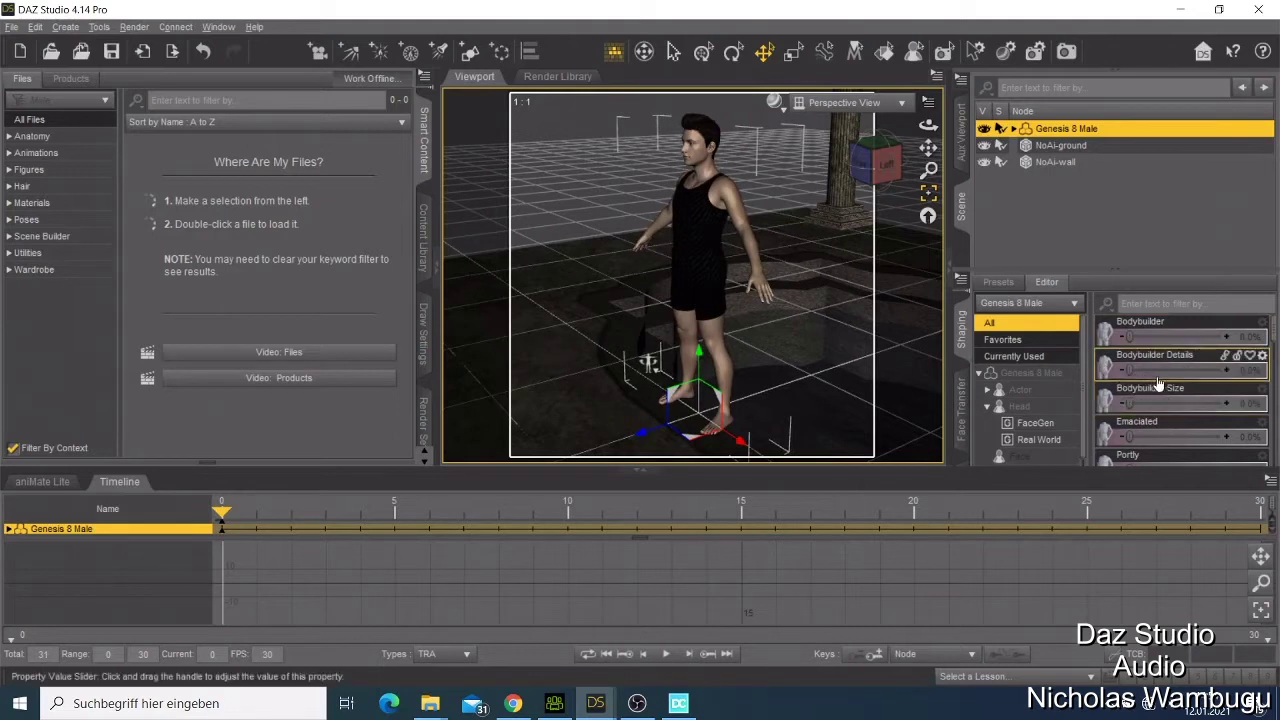
mouse_move(1129, 373)
mouse_down()
mouse_move(1170, 377)
mouse_move(1121, 373)
mouse_up()
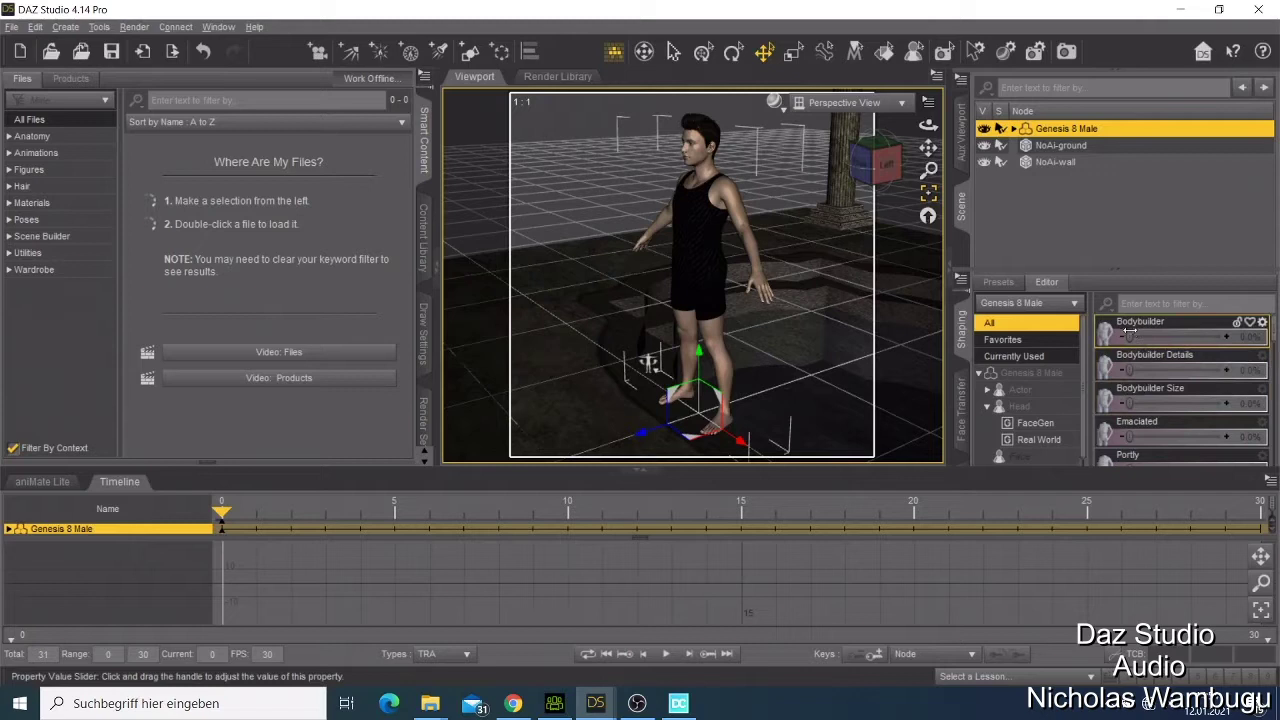
mouse_move(1123, 338)
drag(1125, 338, 1165, 390)
Browse the FaceGen, Real World, Favorites, Currently Used, Eyes, Mouth, Ears and Feet morph regions.
scroll(1140, 392, down, 5)
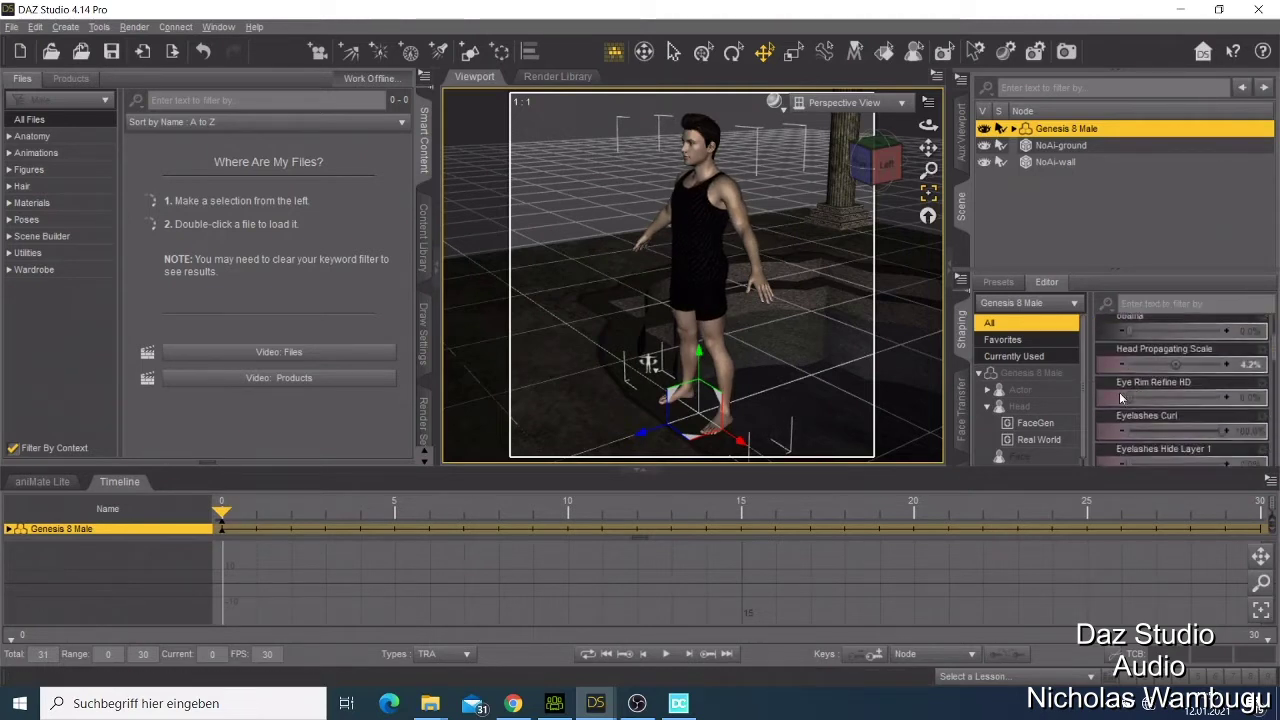
click(1037, 423)
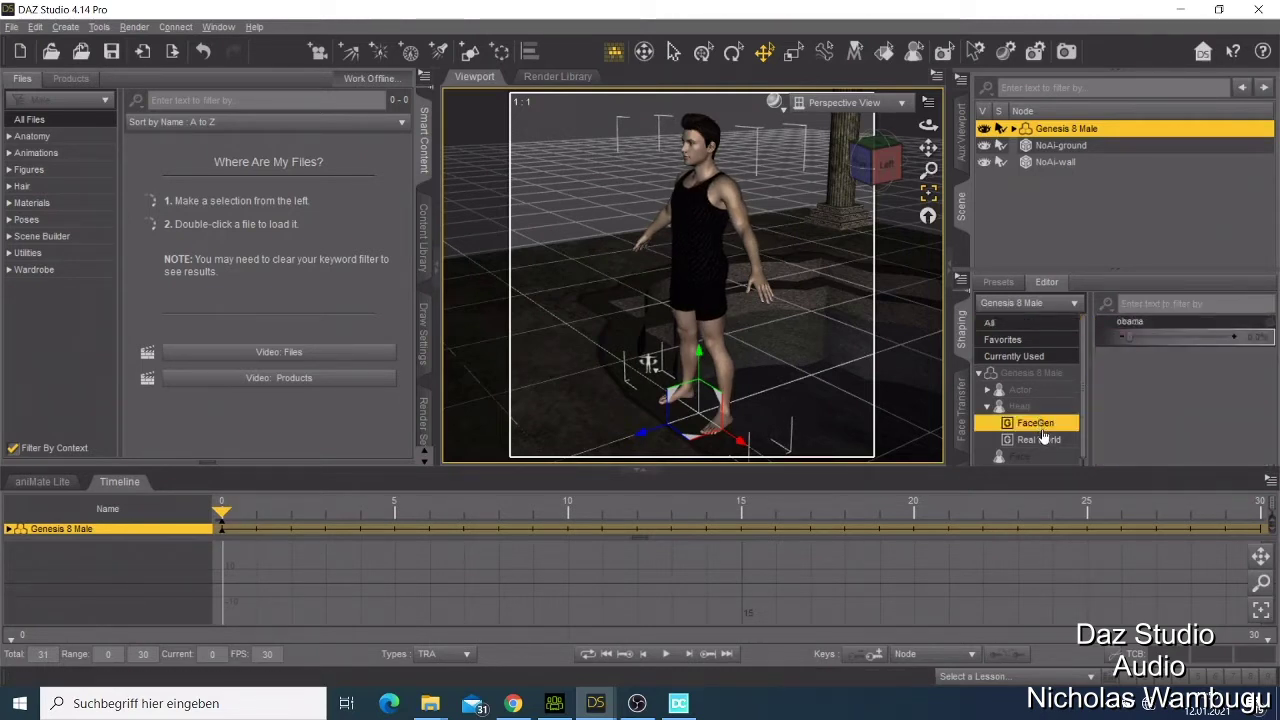
click(1041, 440)
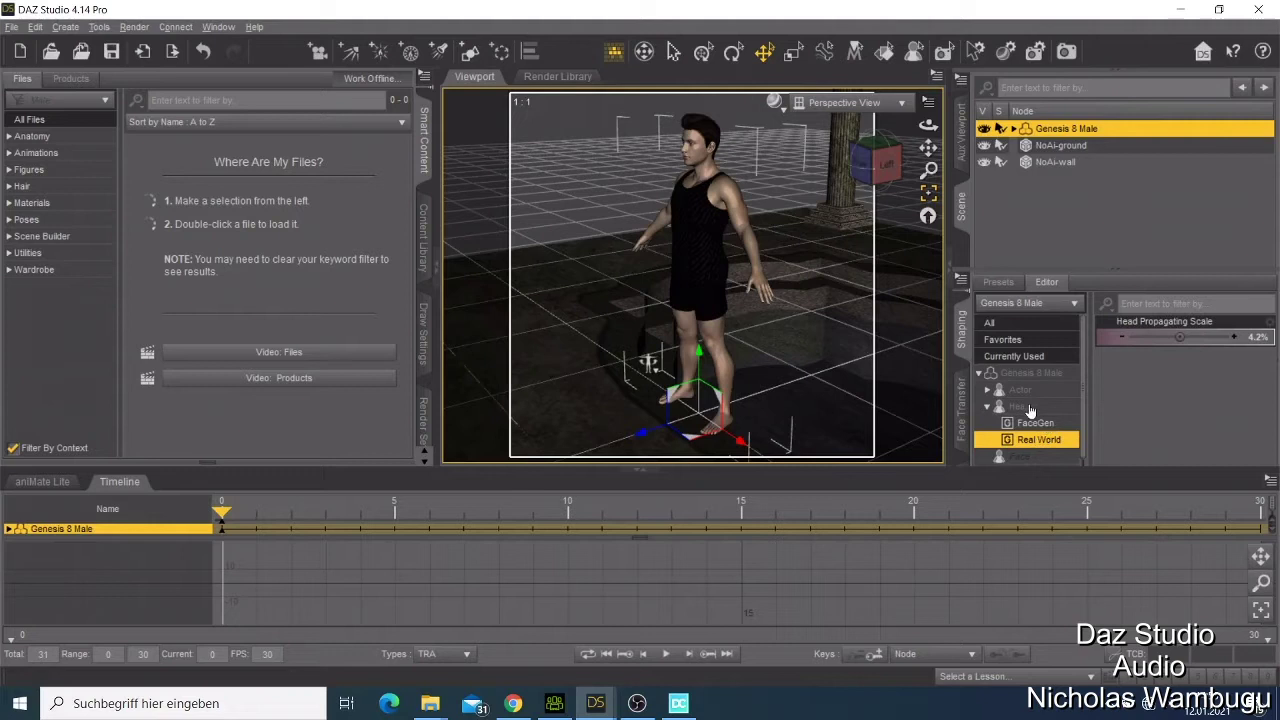
click(1037, 424)
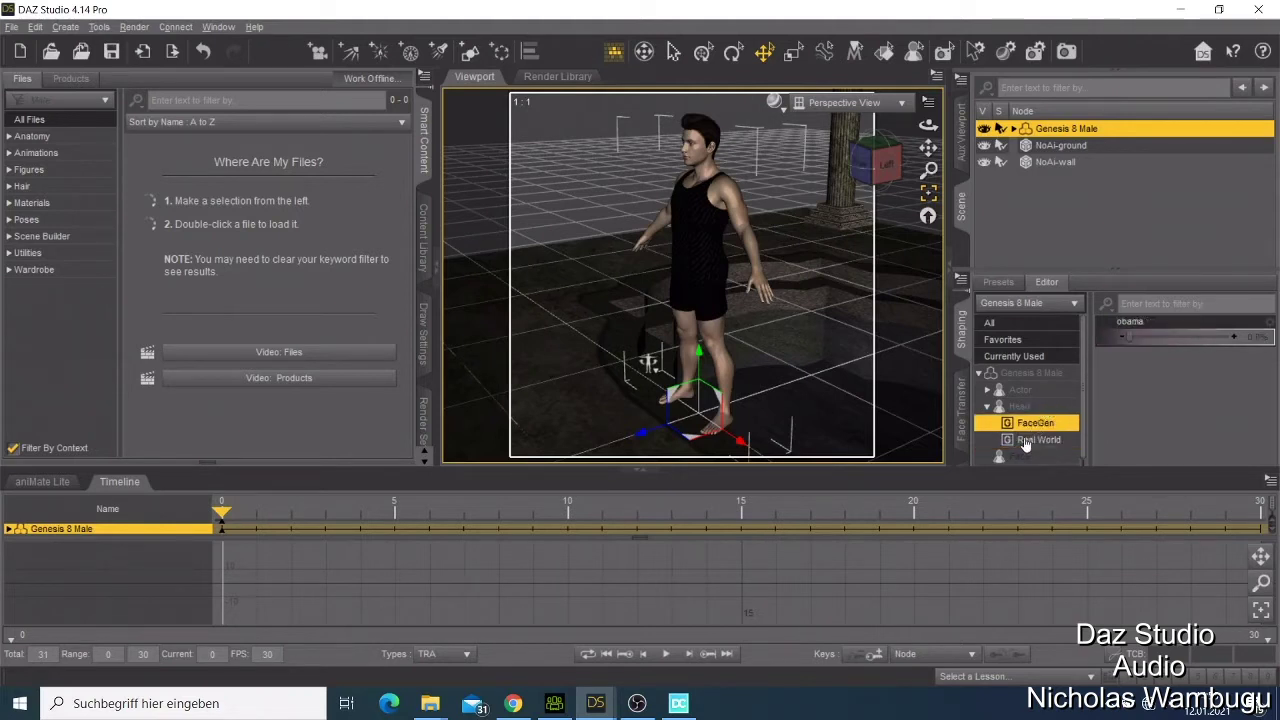
click(1009, 325)
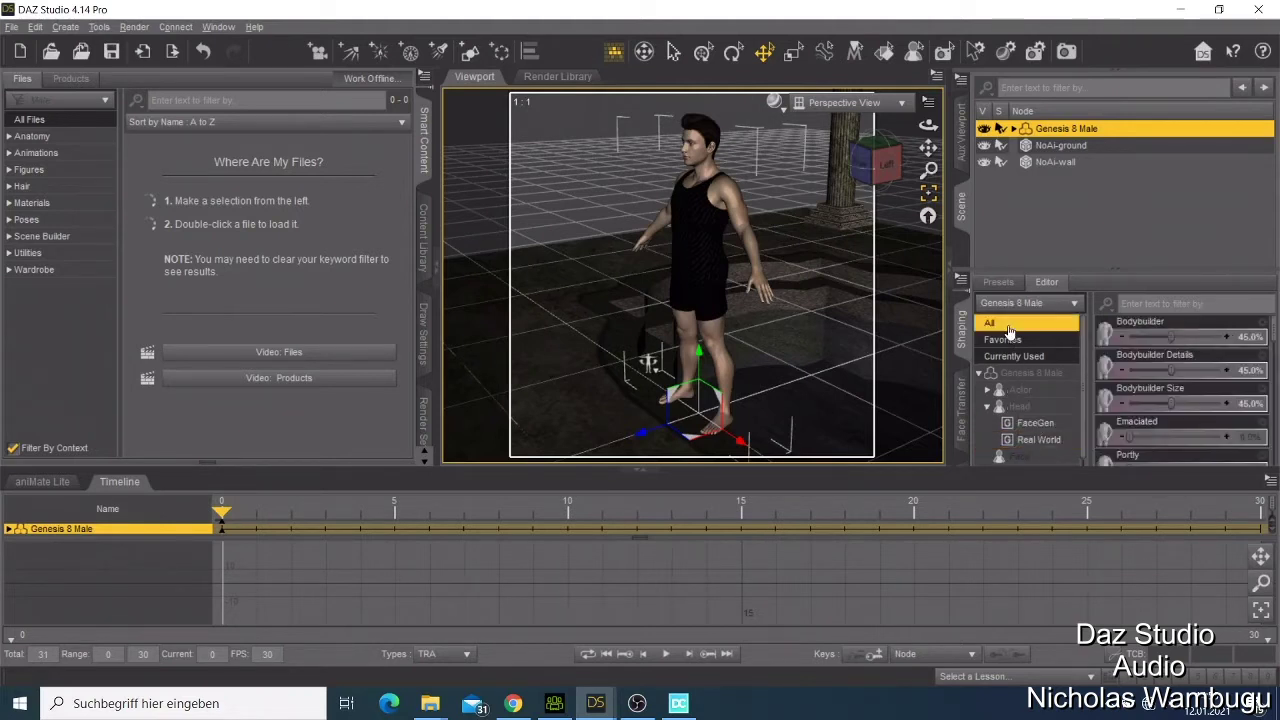
click(1014, 341)
click(1012, 358)
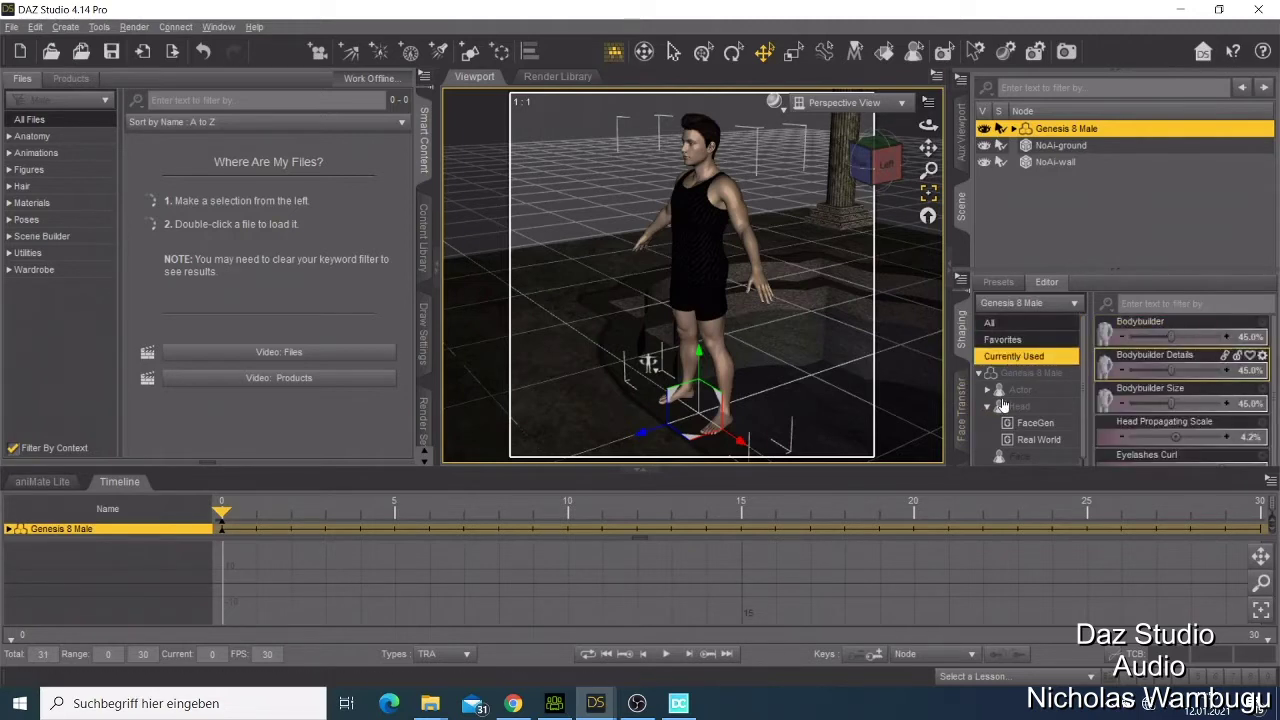
scroll(1013, 403, down, 3)
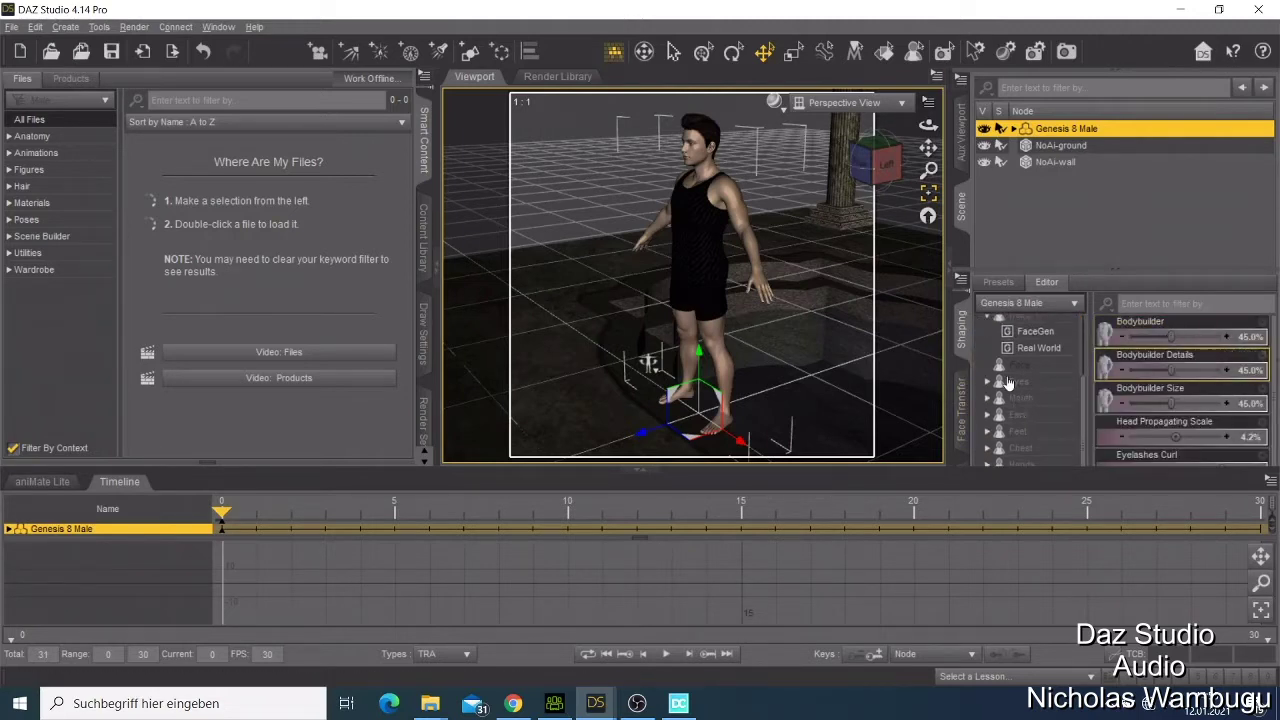
click(1010, 383)
click(1014, 399)
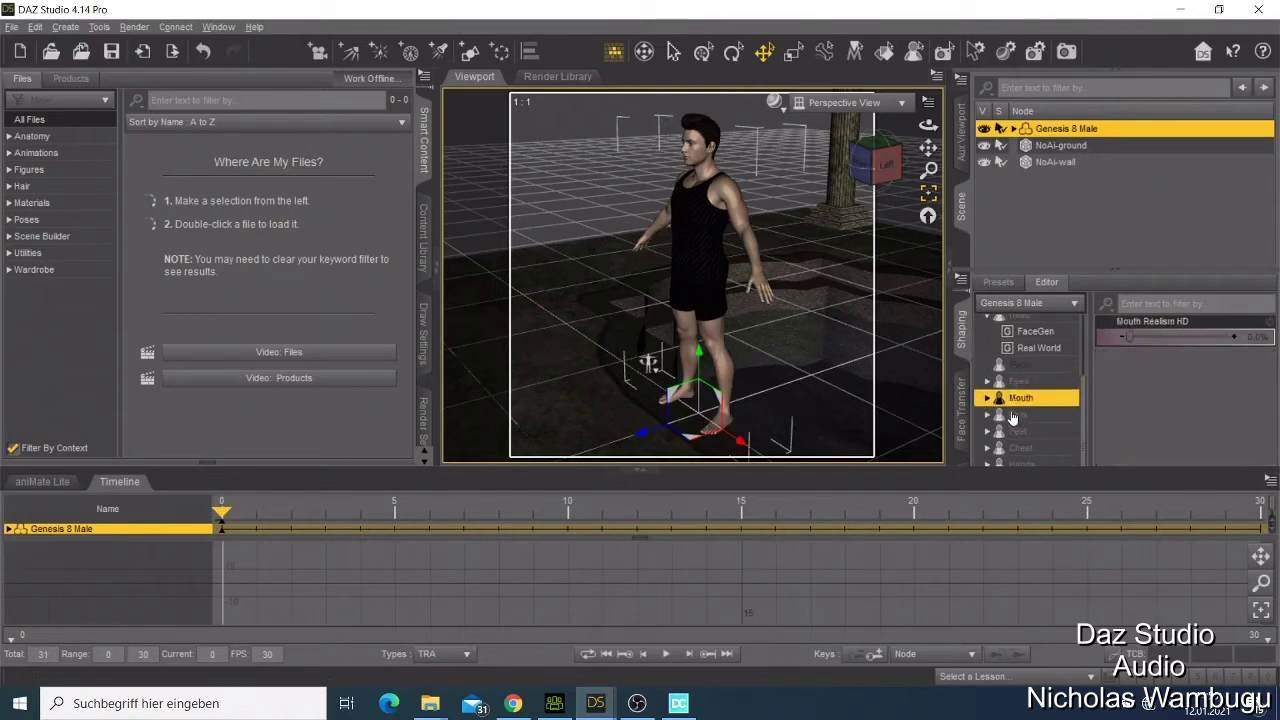
click(1015, 416)
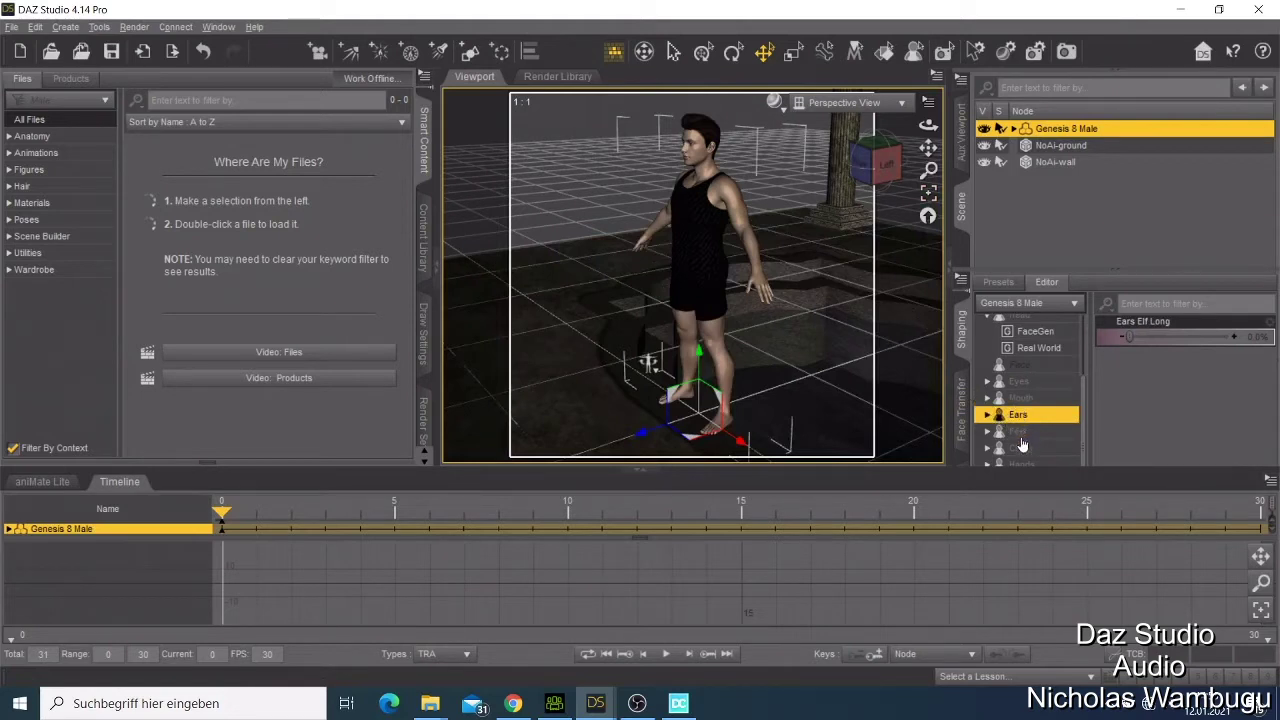
click(1018, 432)
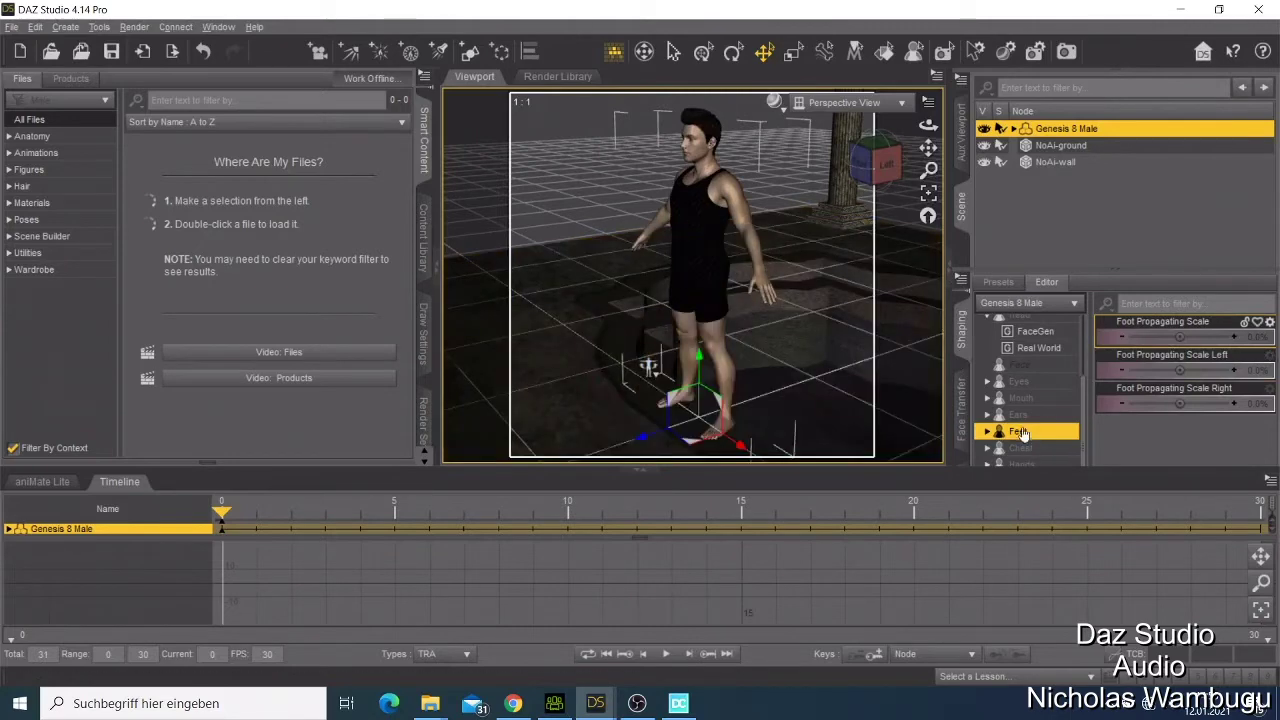
Set the Chest Scale morph to 18.7% and view the figure from the front.
click(1004, 449)
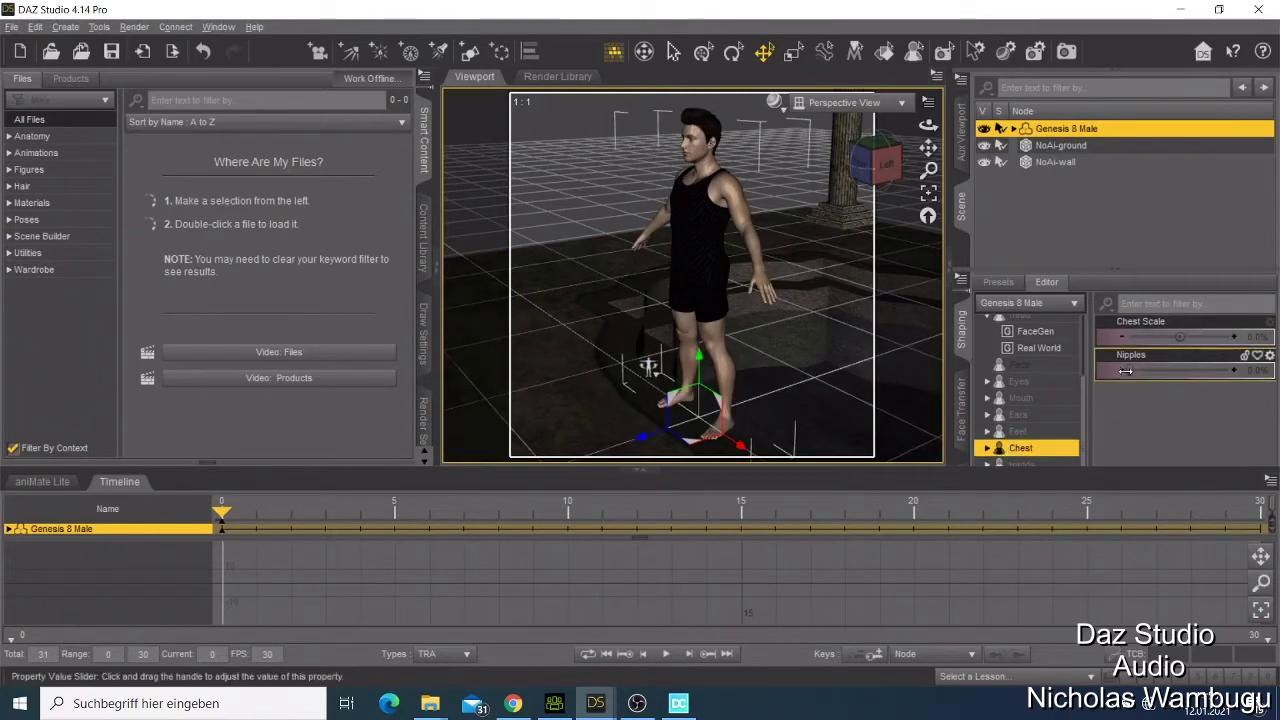
drag(1180, 336, 1192, 336)
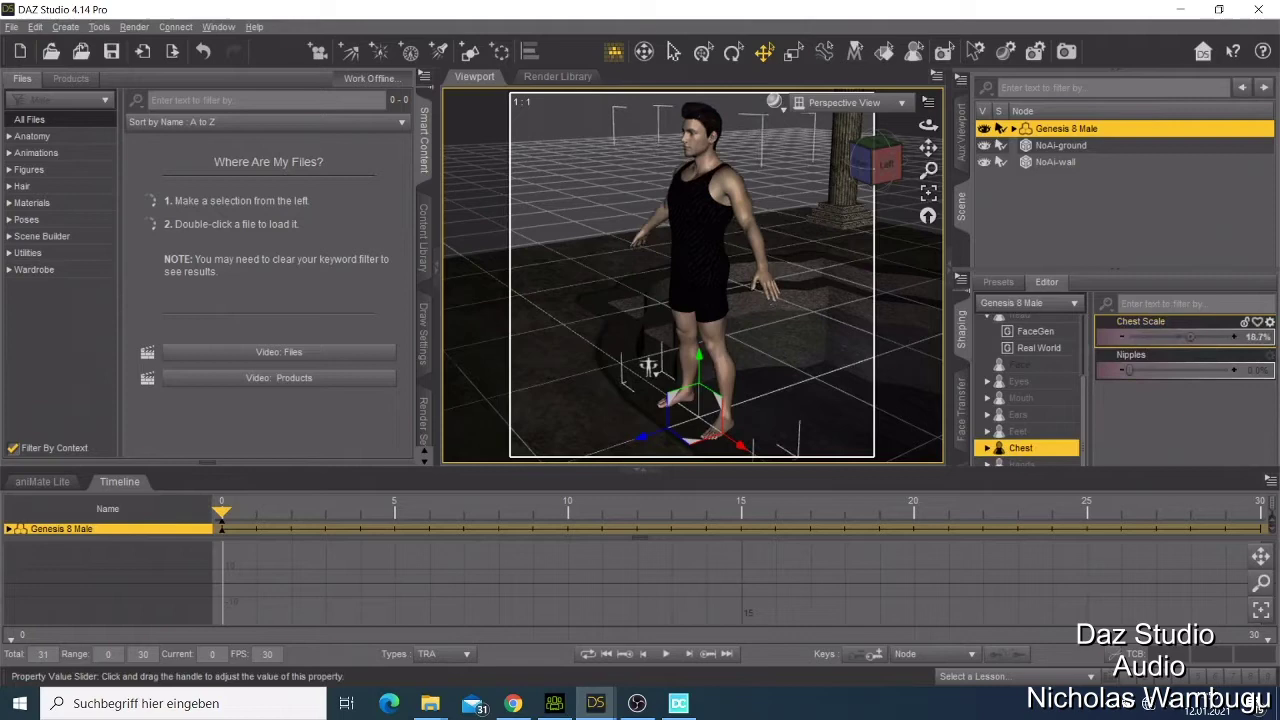
click(1017, 431)
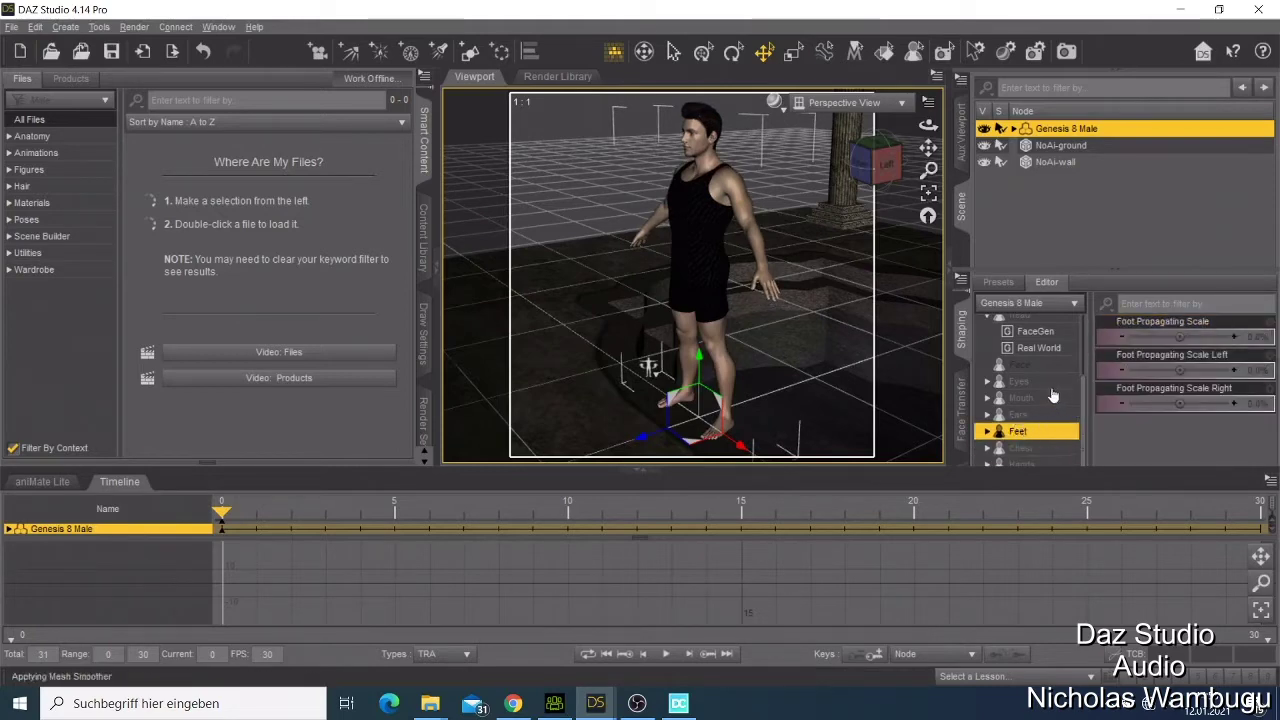
click(1022, 398)
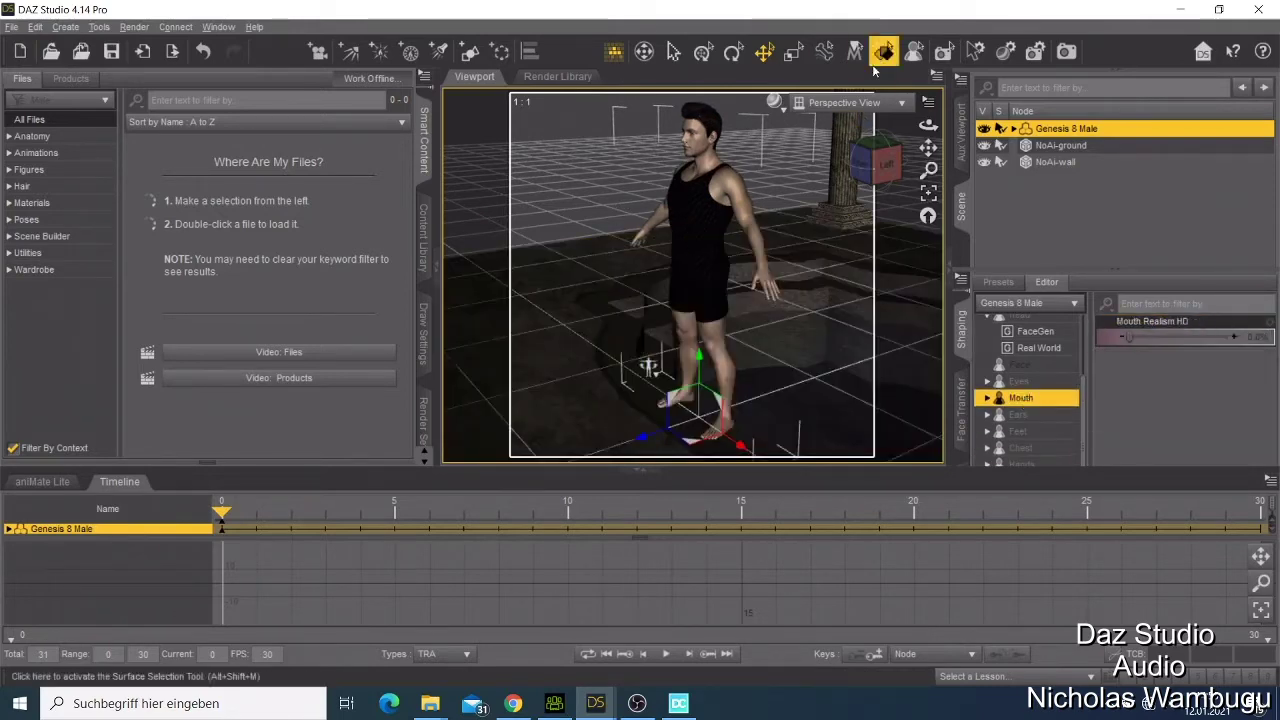
click(884, 170)
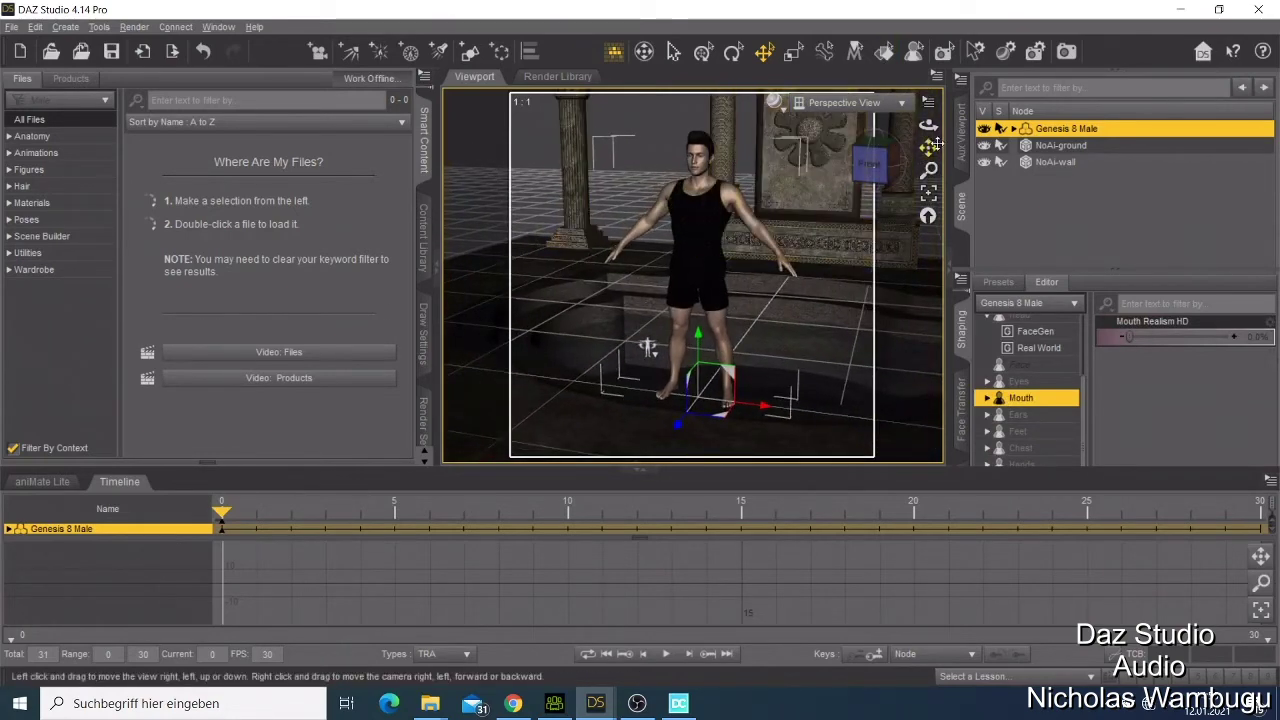
Zoom in on the head and test Mouth Realism HD values, leaving it at 2.5%.
drag(929, 147, 929, 149)
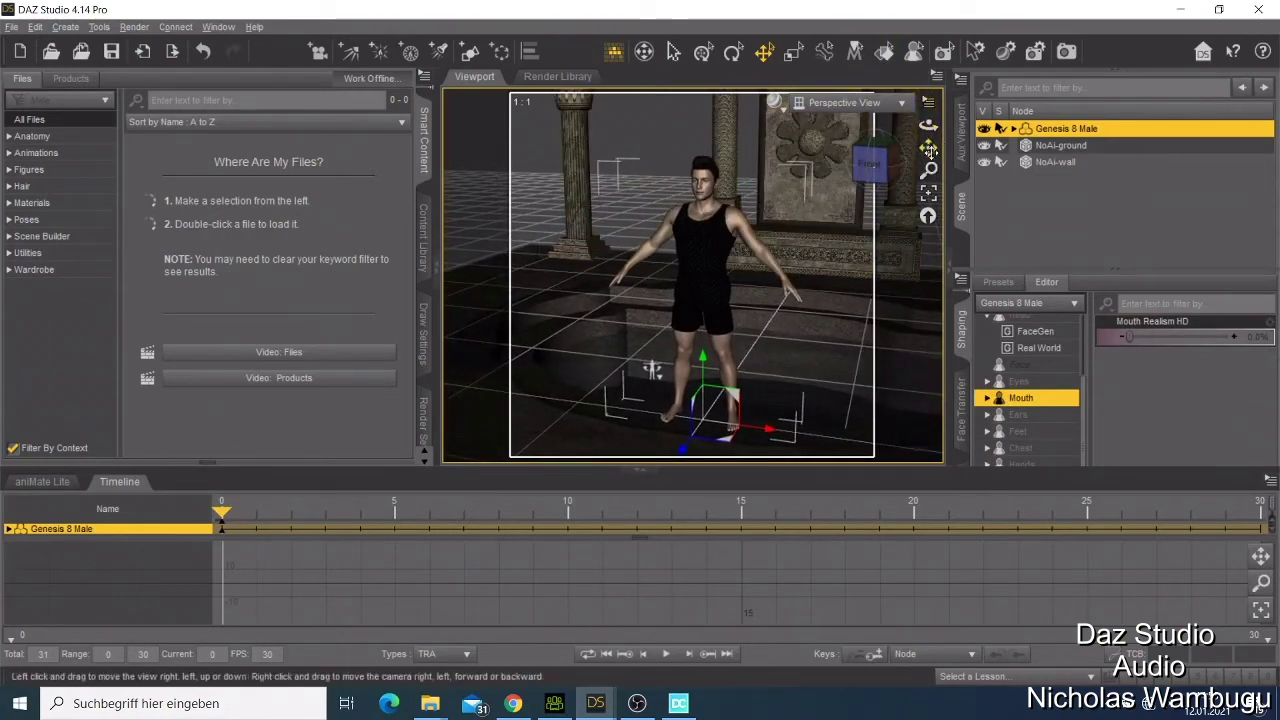
drag(652, 370, 772, 118)
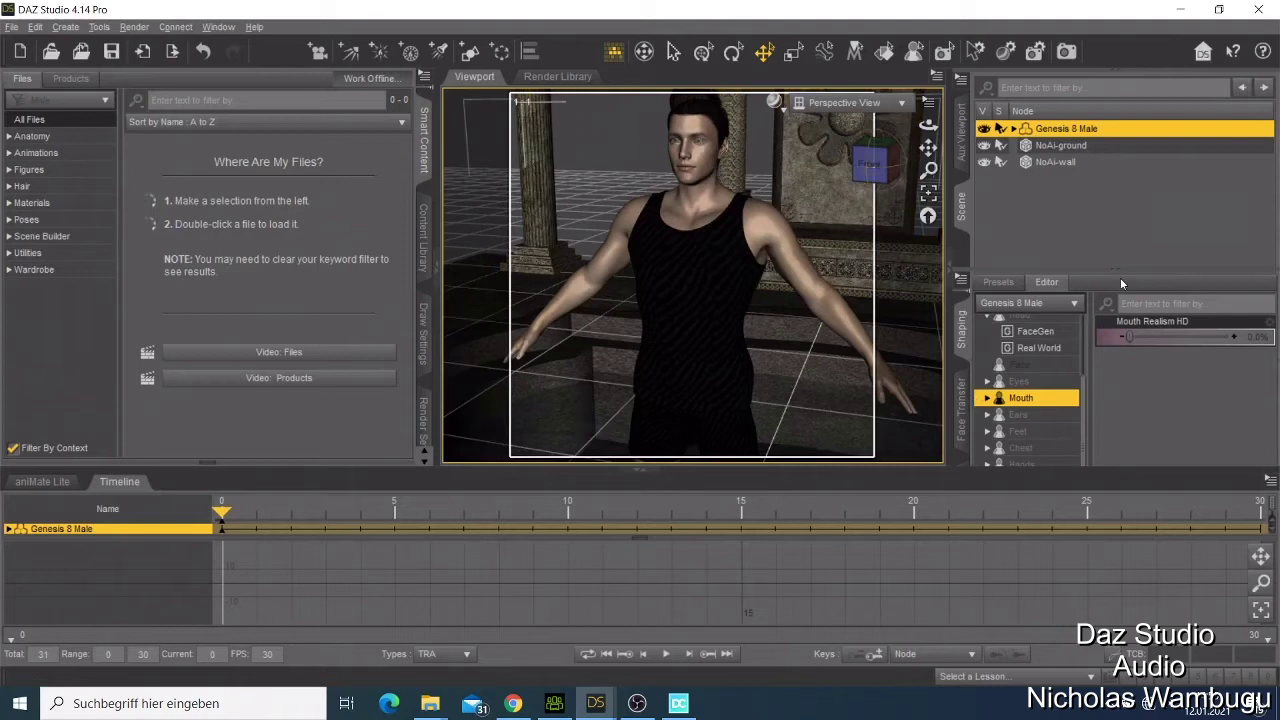
drag(1128, 337, 1150, 339)
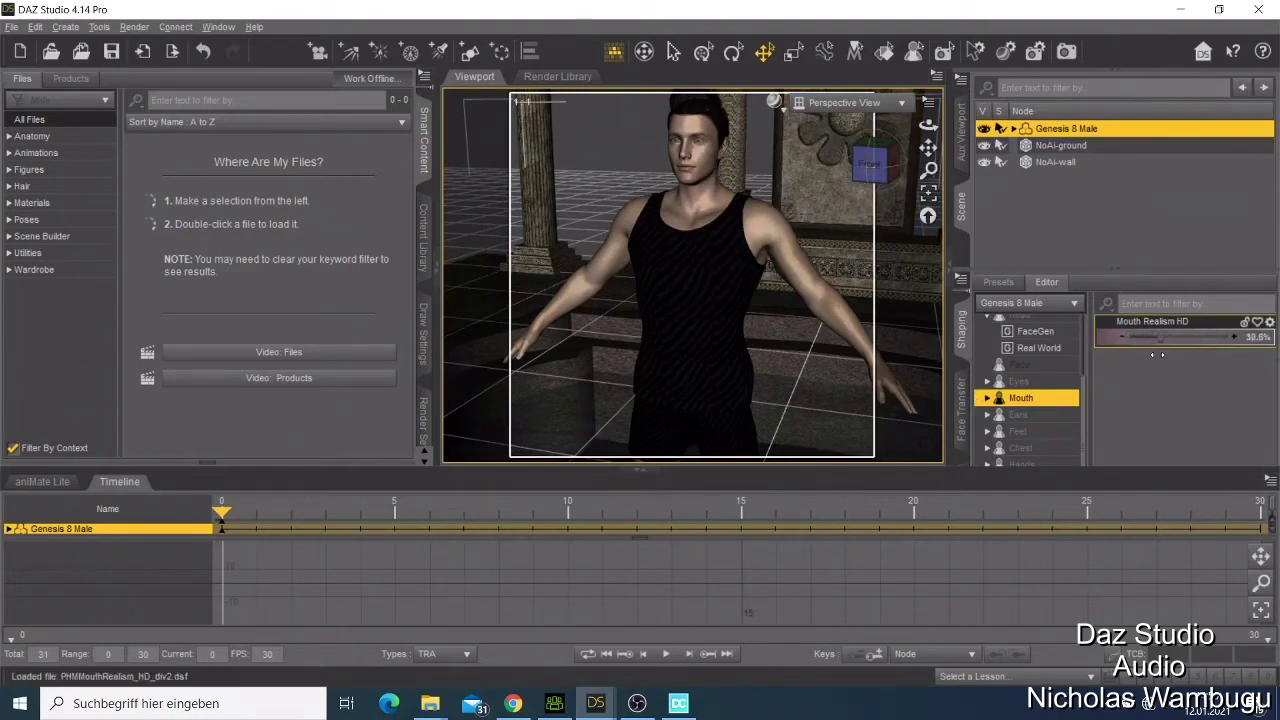
scroll(821, 296, up, 5)
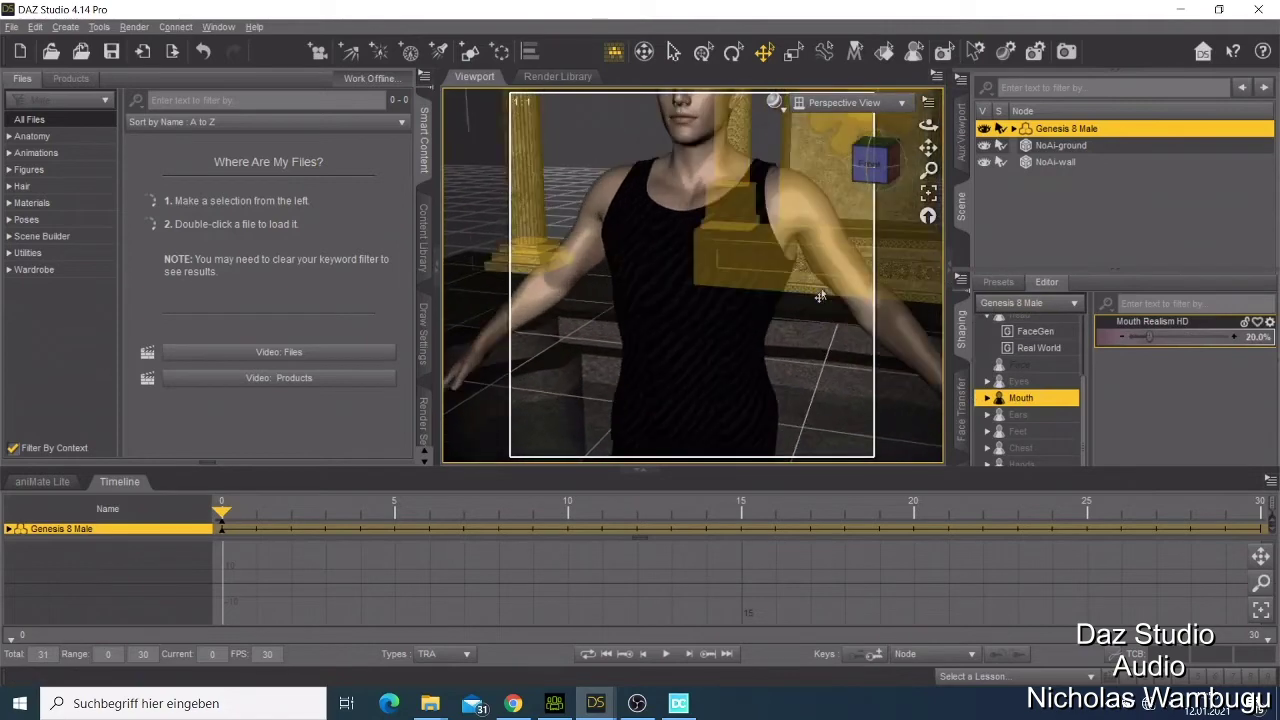
drag(928, 147, 928, 100)
drag(842, 139, 855, 143)
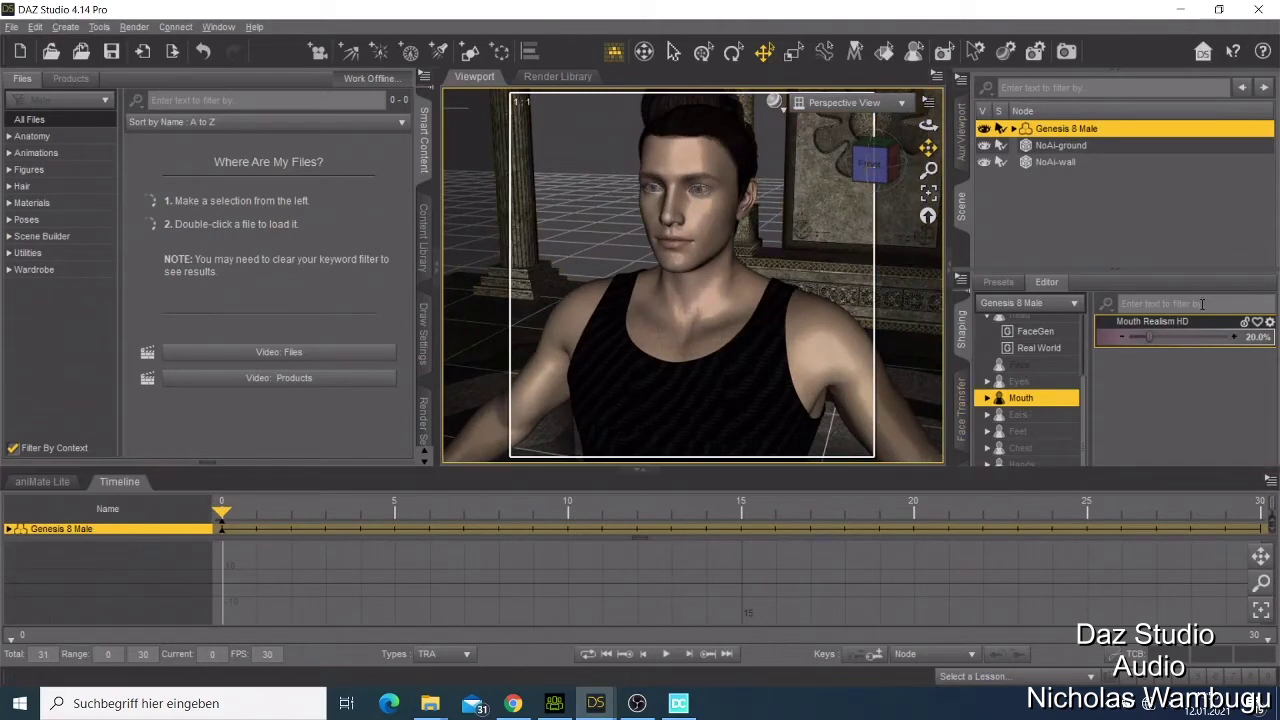
drag(1149, 337, 1162, 338)
Select the Head region and raise Head Propagating Scale, checking from a three-quarter view.
scroll(1030, 415, up, 2)
scroll(1033, 410, up, 2)
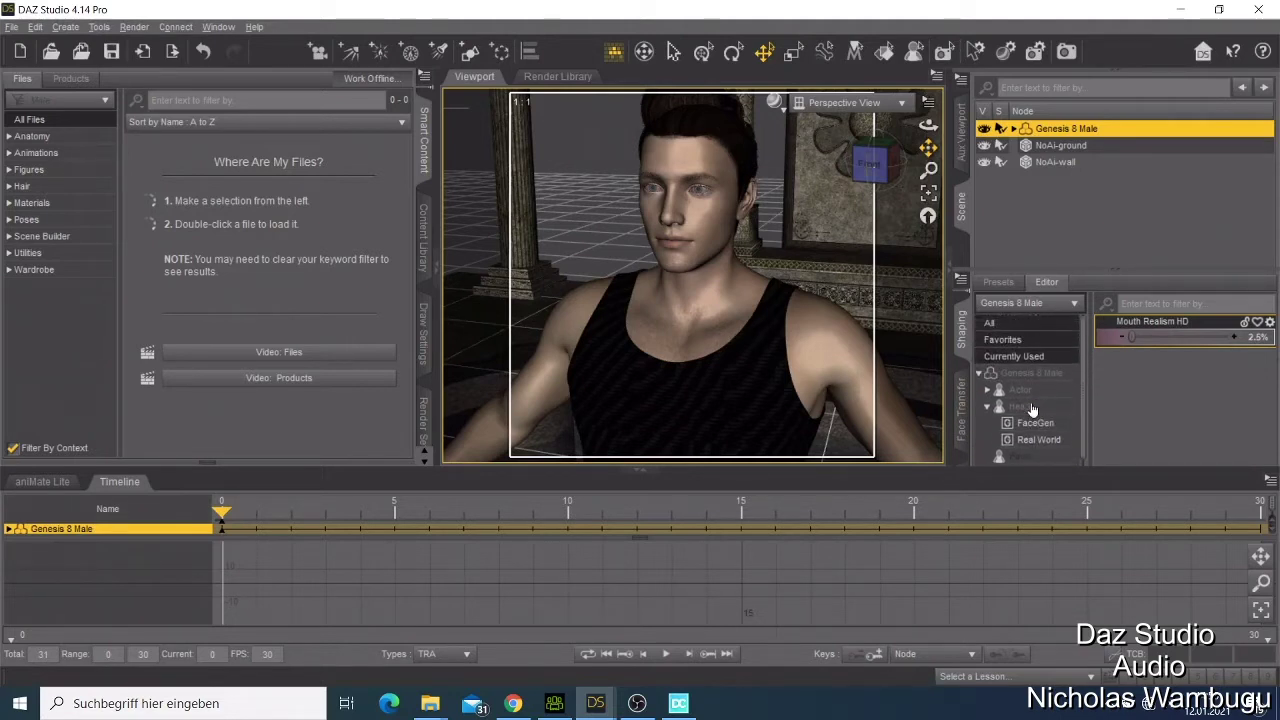
click(1031, 407)
mouse_move(1177, 371)
mouse_down()
mouse_move(1204, 371)
mouse_move(1180, 371)
mouse_up()
scroll(673, 366, up, 5)
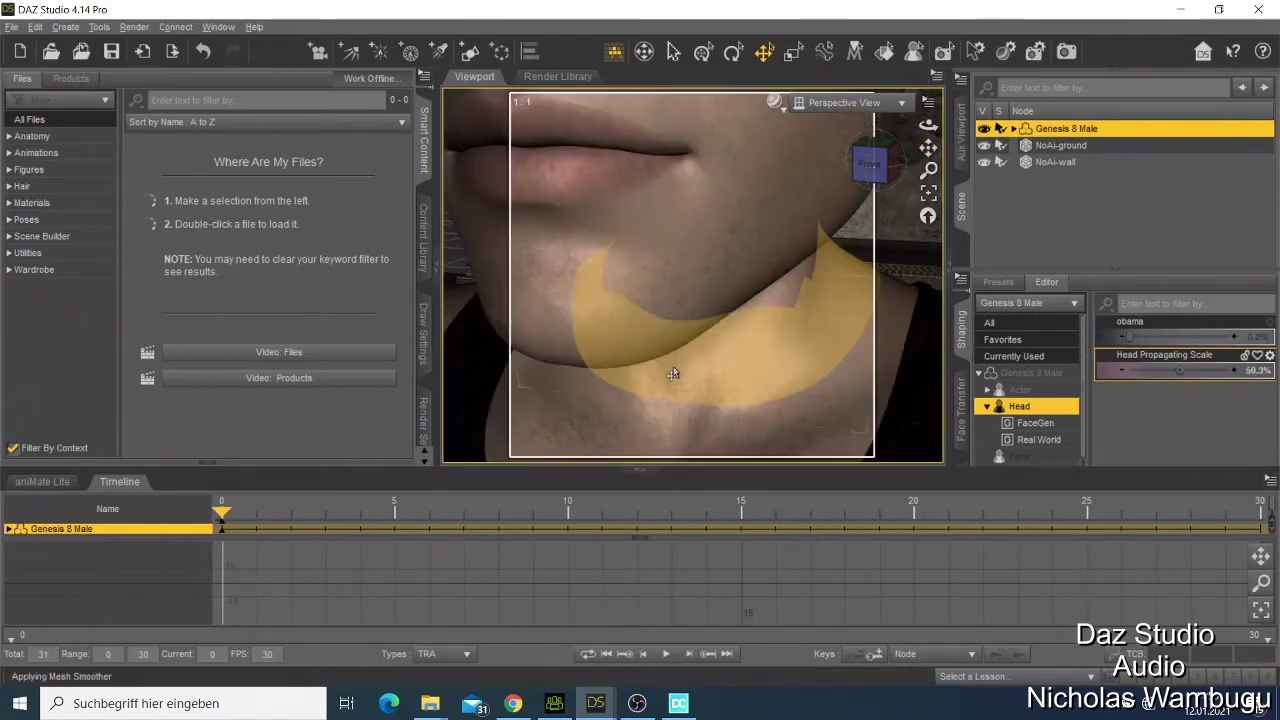
scroll(678, 369, down, 6)
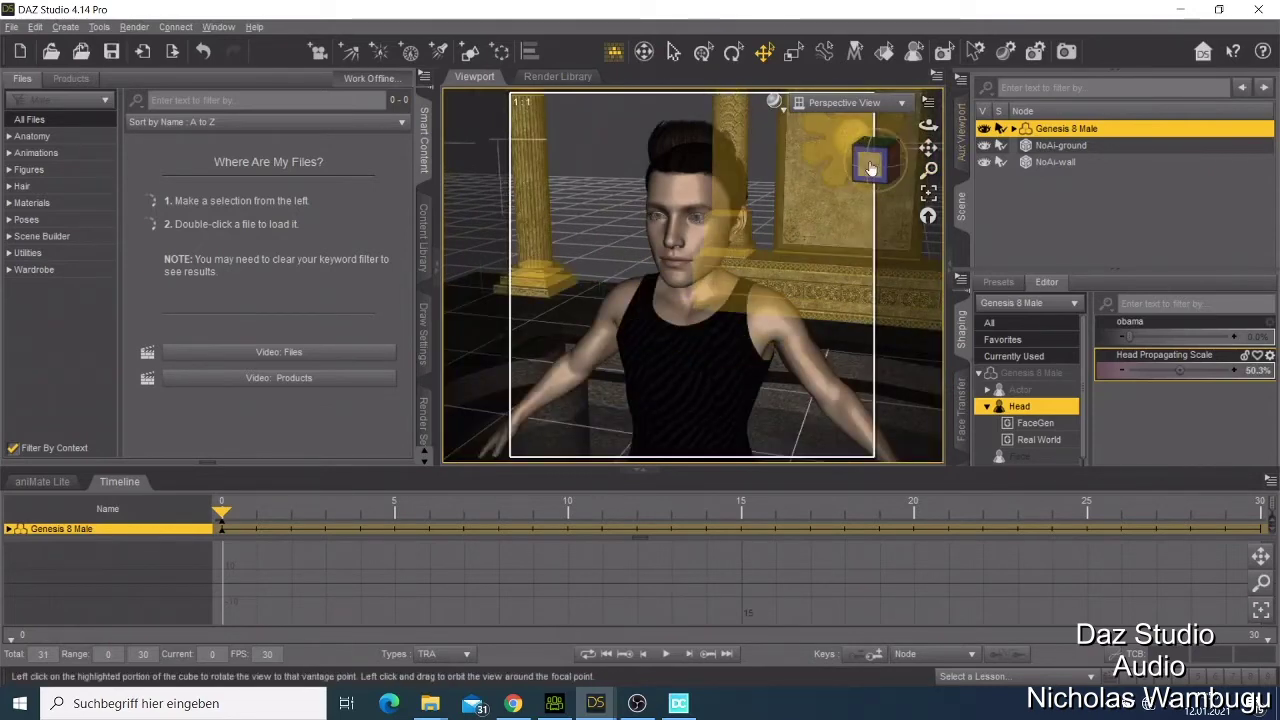
drag(868, 166, 806, 166)
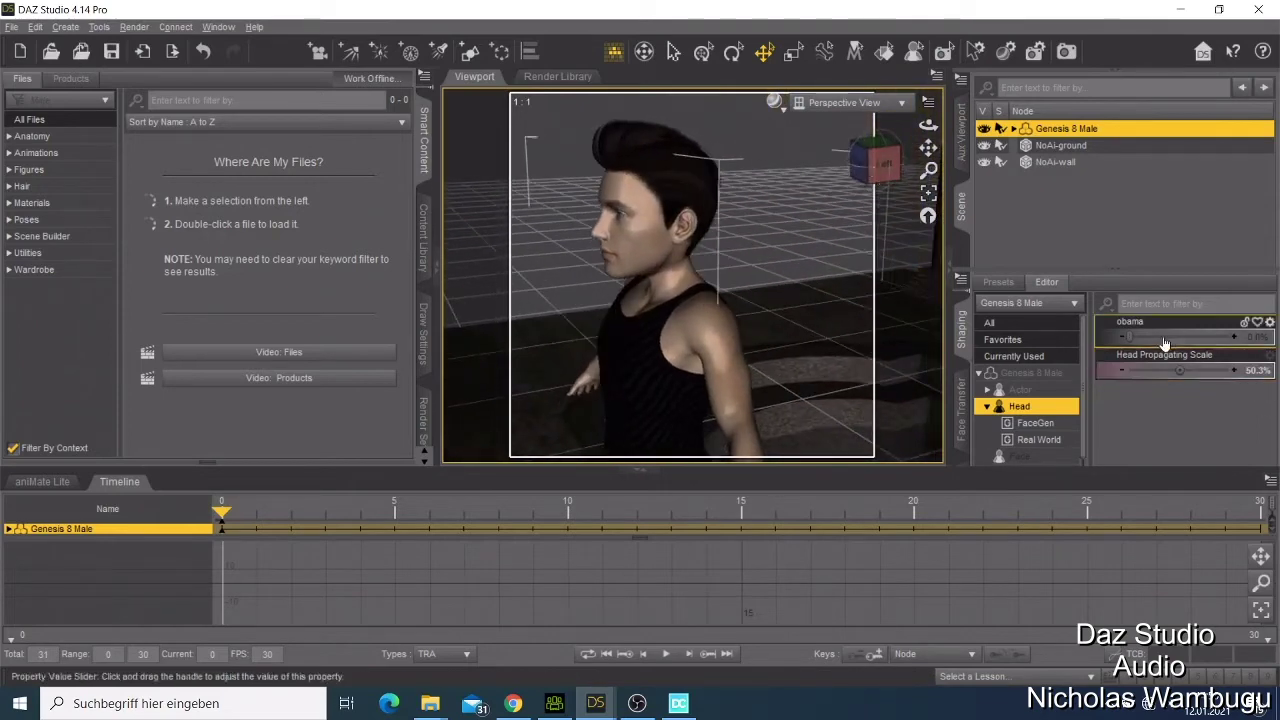
drag(1182, 370, 1212, 370)
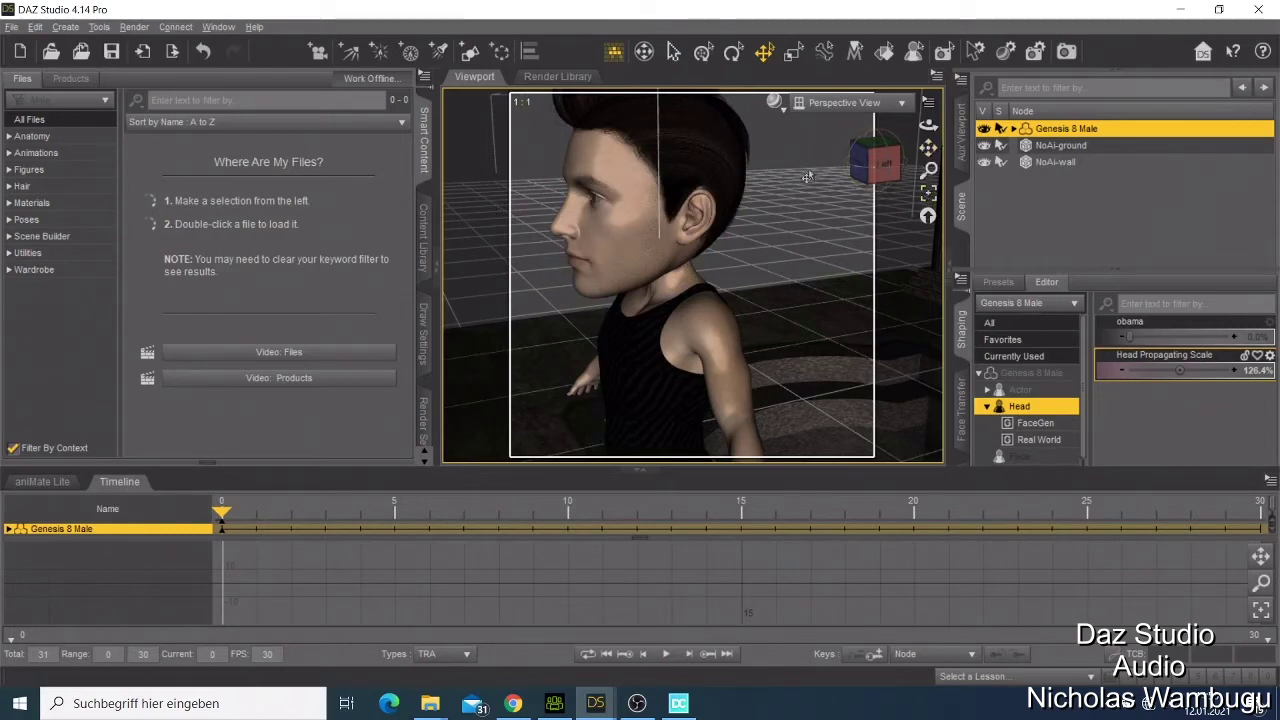
From the front, push the head scale larger, then settle Head Propagating Scale at 15.4%.
click(882, 163)
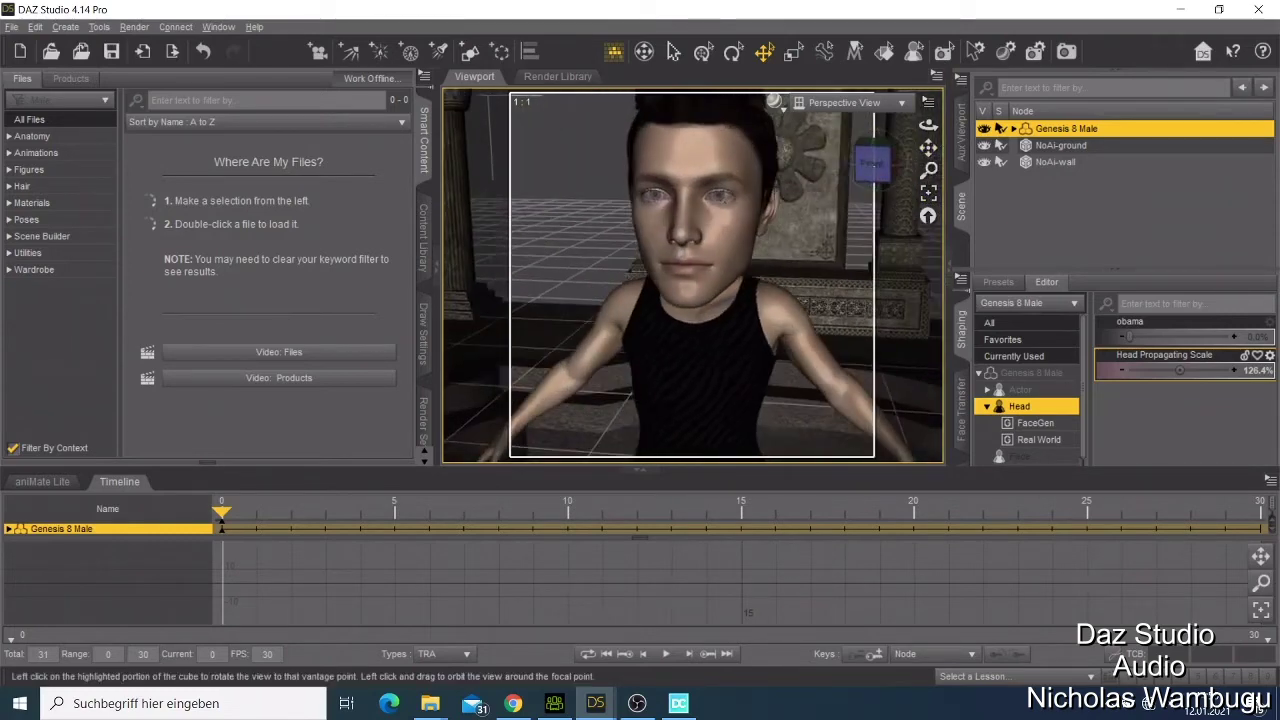
scroll(641, 285, down, 5)
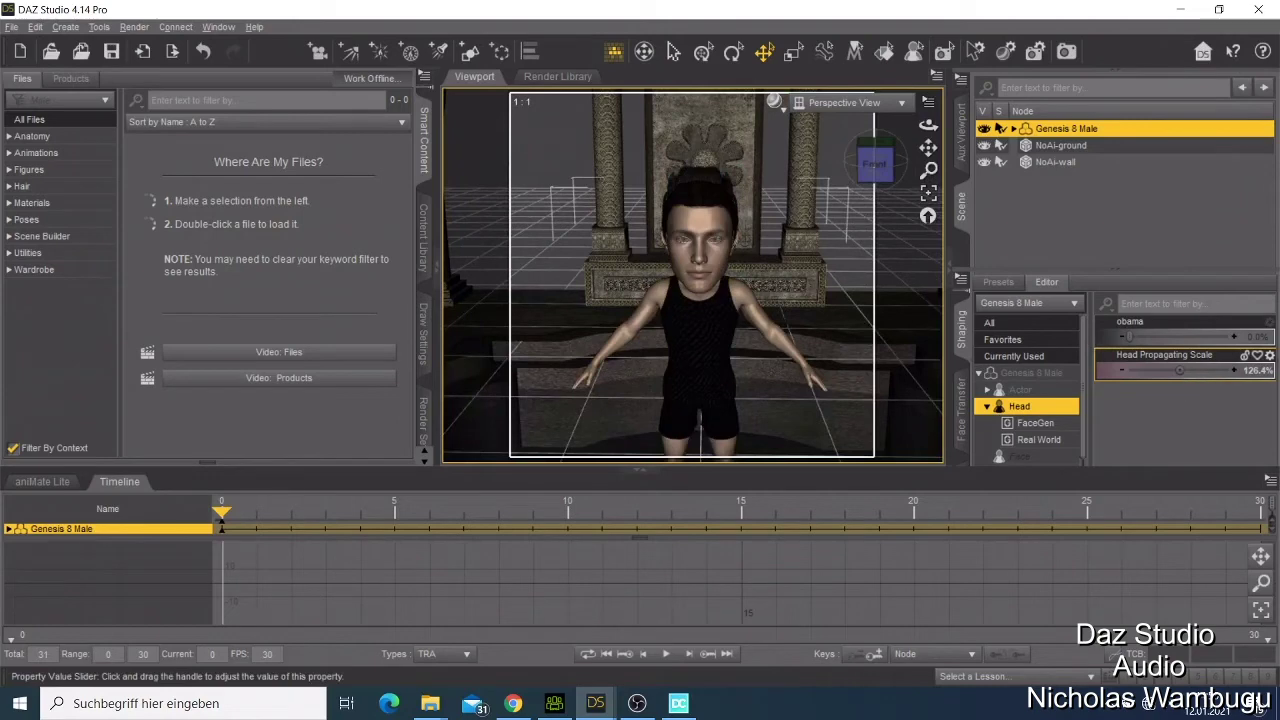
drag(1180, 370, 1202, 370)
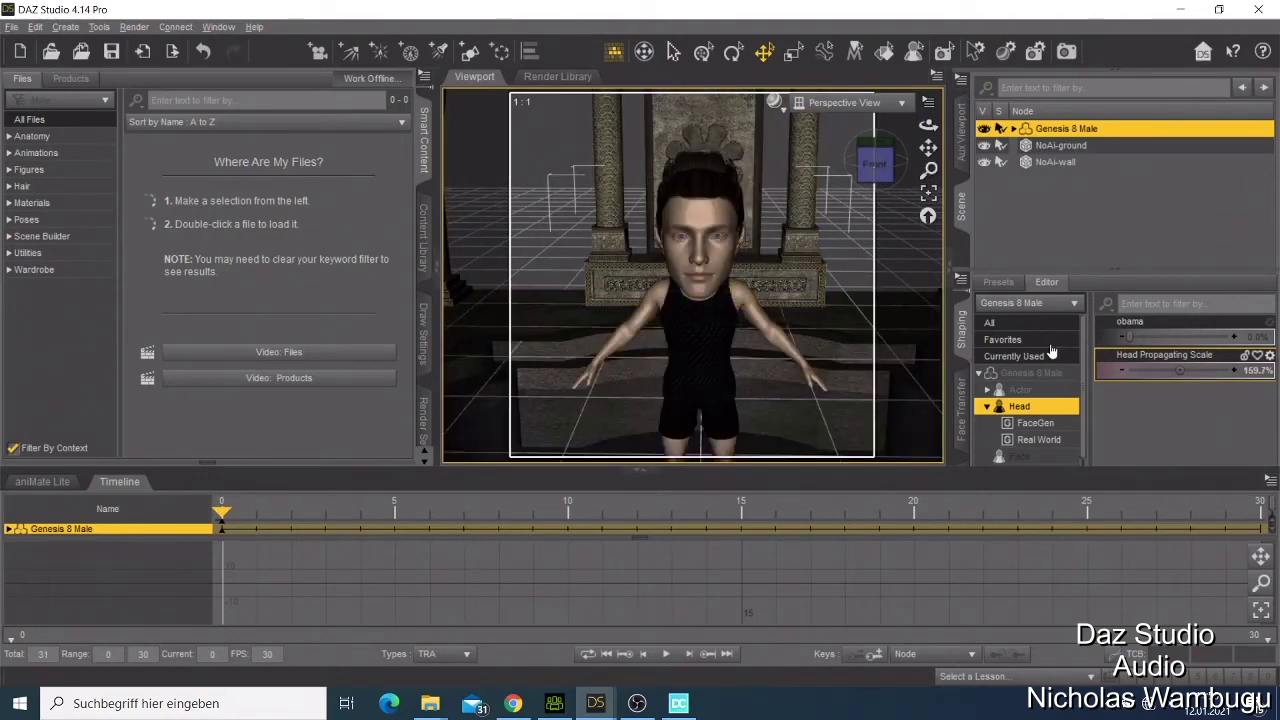
drag(1180, 370, 1125, 370)
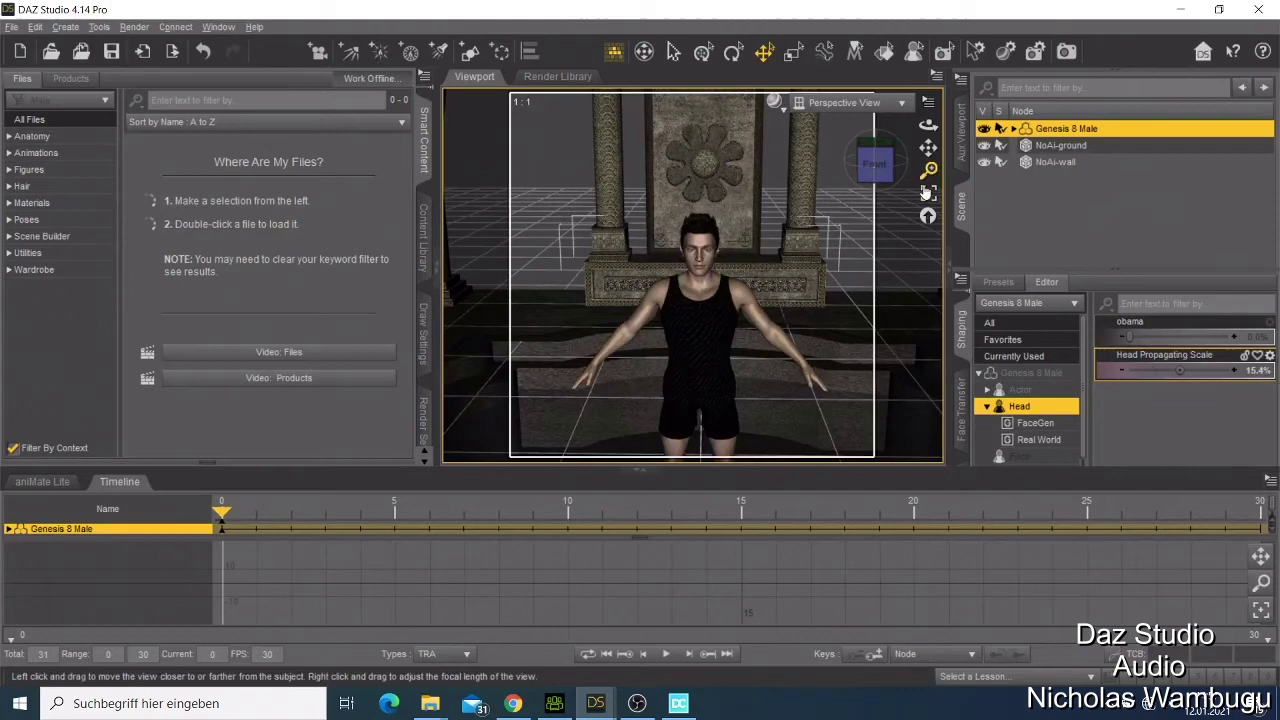
drag(926, 190, 794, 334)
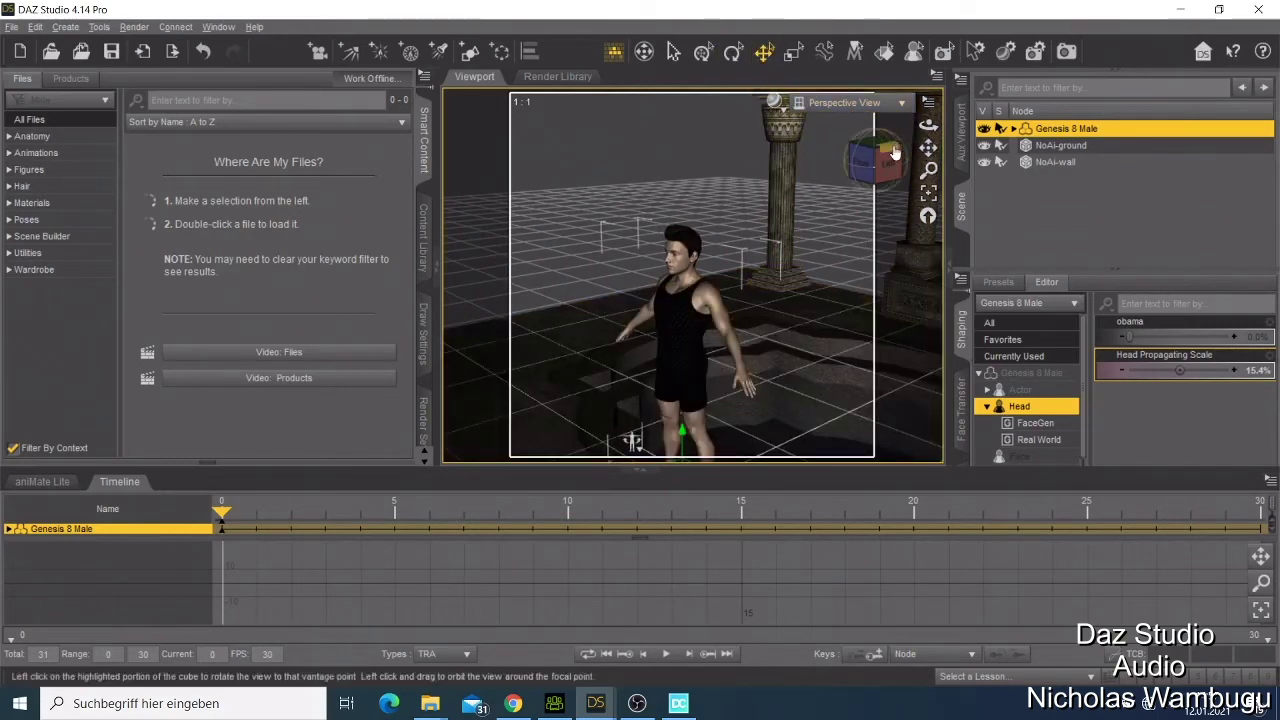
drag(928, 147, 751, 387)
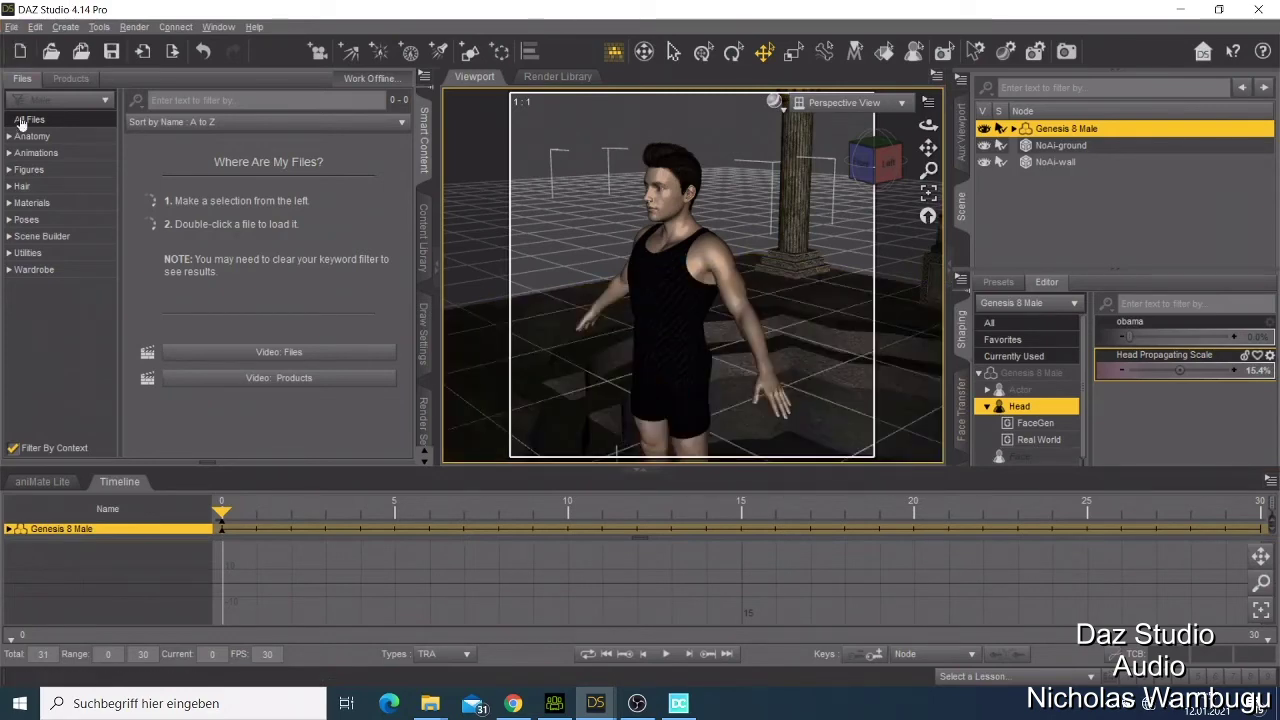
Use File > New and decline saving the reshaped Genesis 8 Male scene.
click(8, 27)
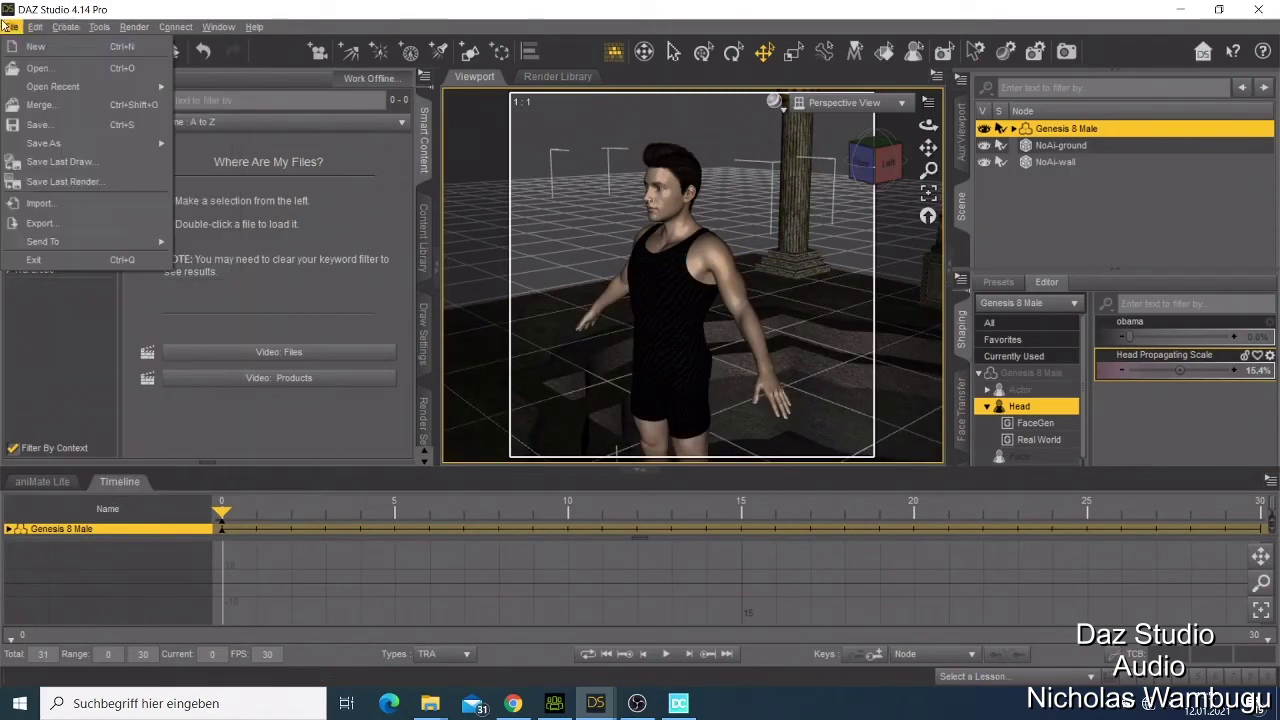
mouse_move(150, 87)
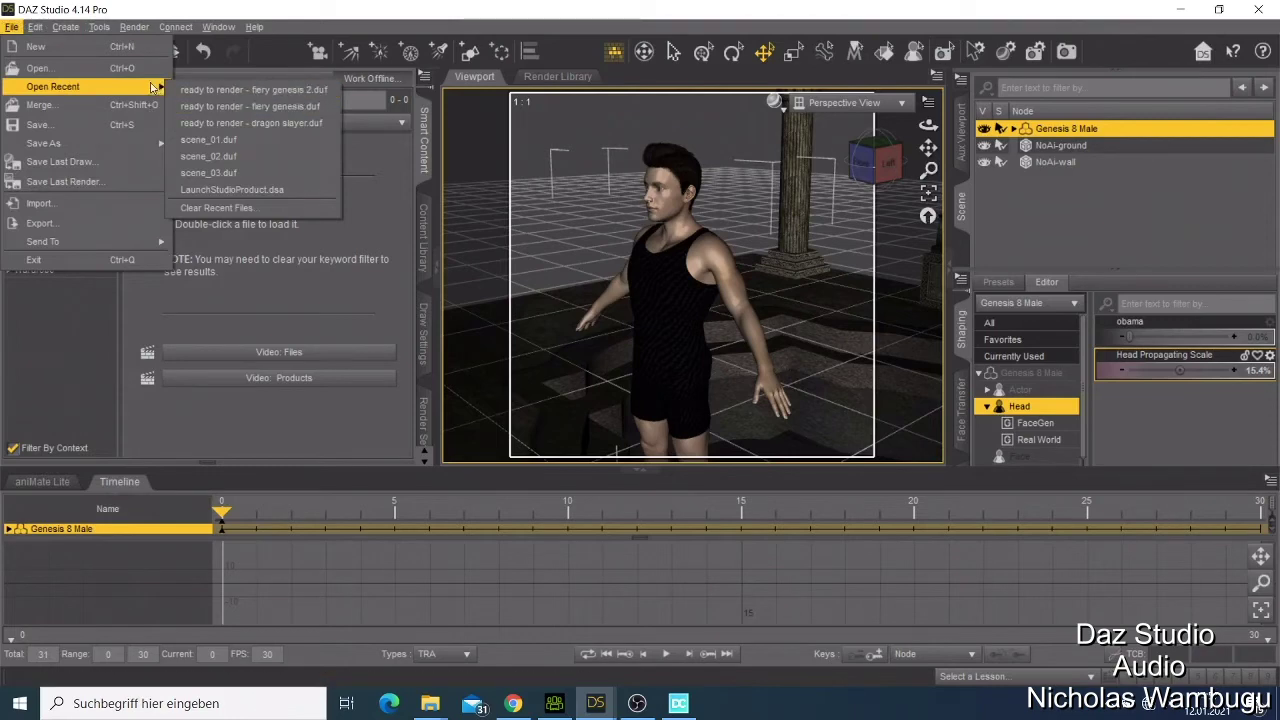
click(113, 50)
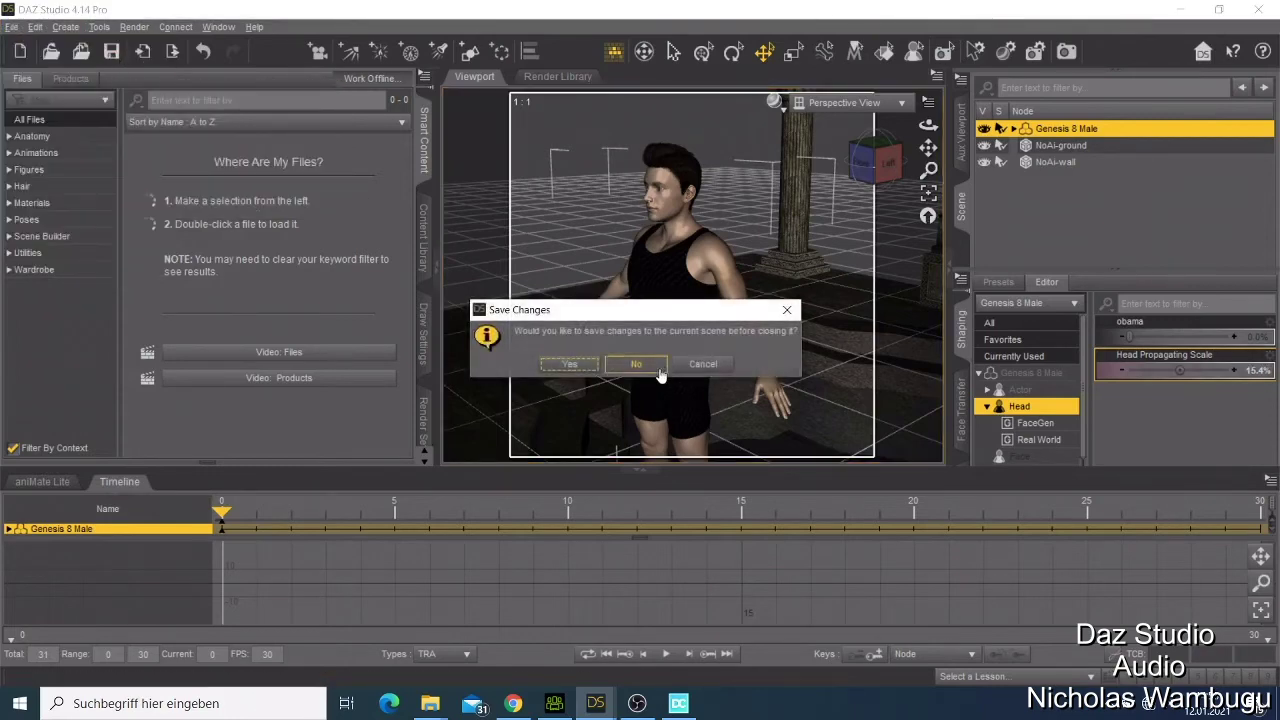
click(630, 363)
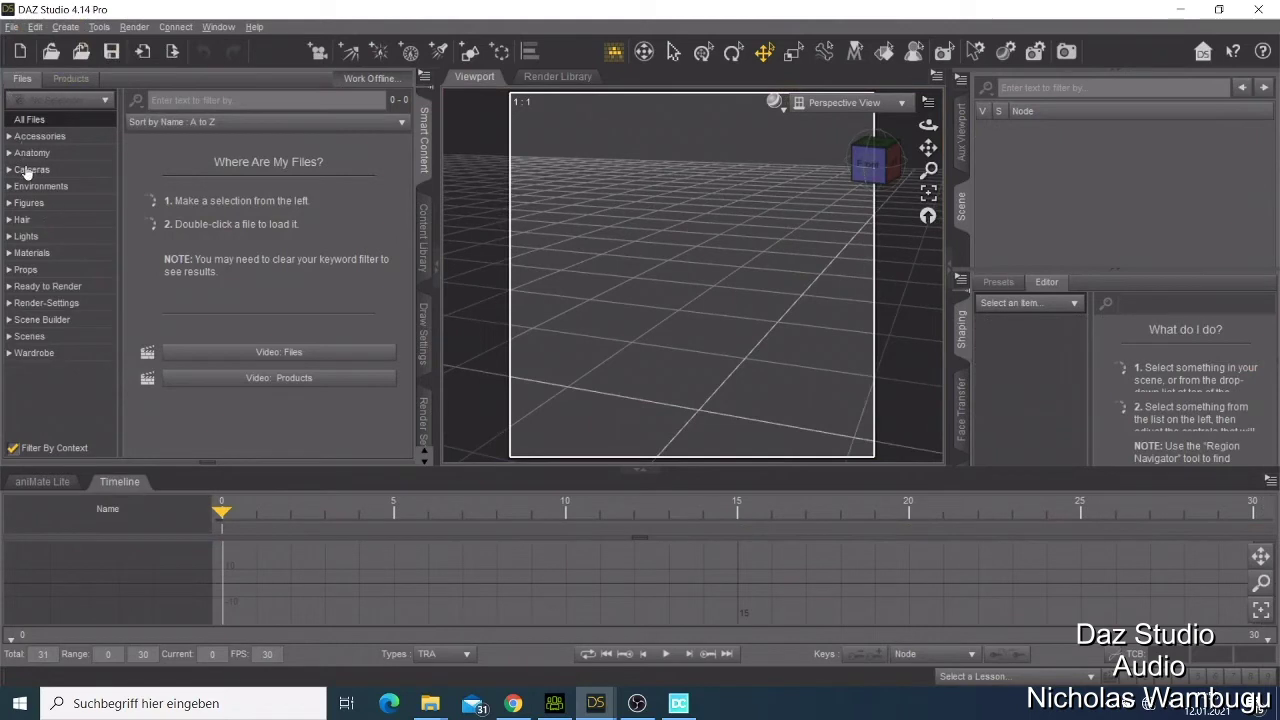
Load Genesis 8 Basic Female from the Figures category into the empty scene.
click(39, 204)
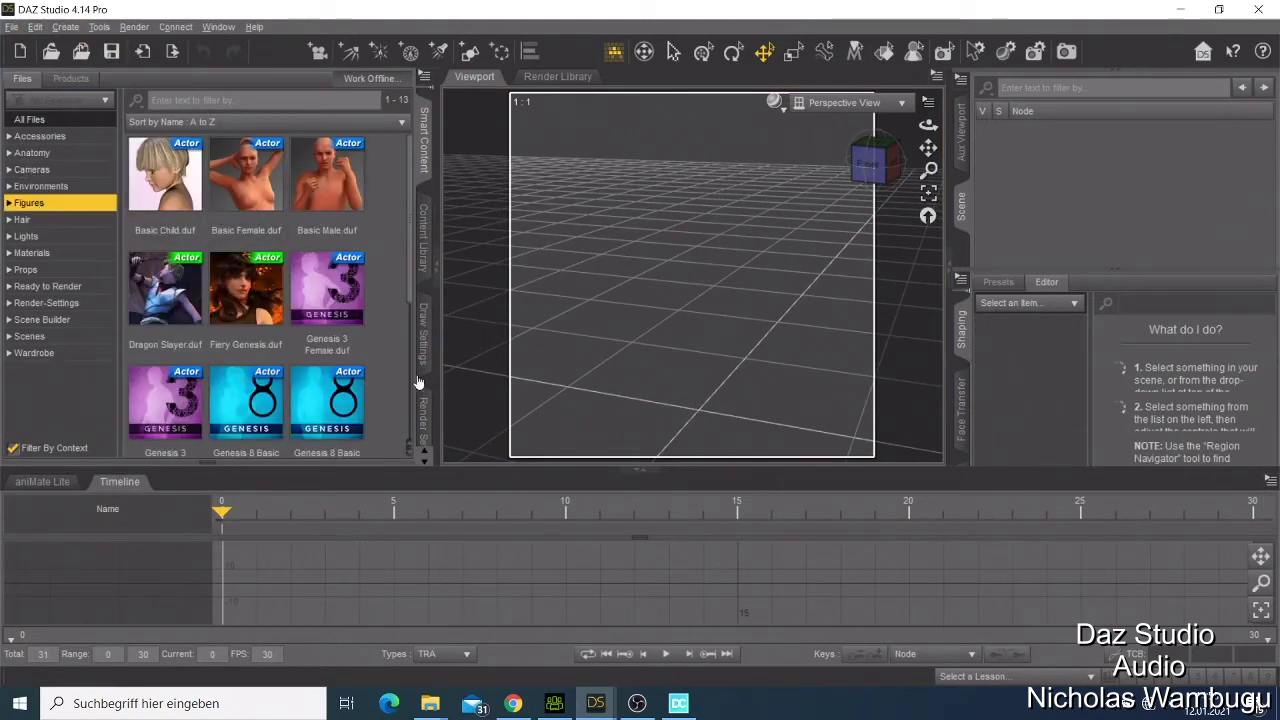
scroll(234, 420, down, 5)
scroll(234, 413, up, 5)
double_click(246, 400)
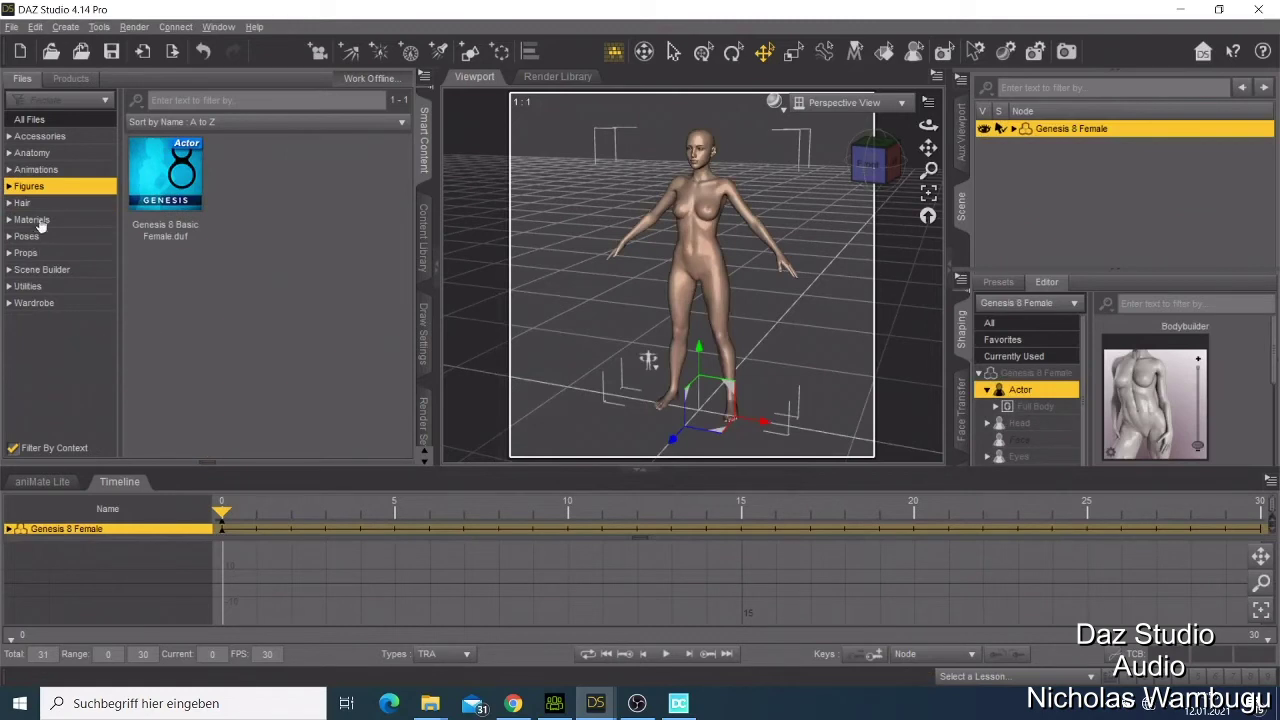
Load Toulouse Hair.duf from the Hair category onto the figure.
click(30, 205)
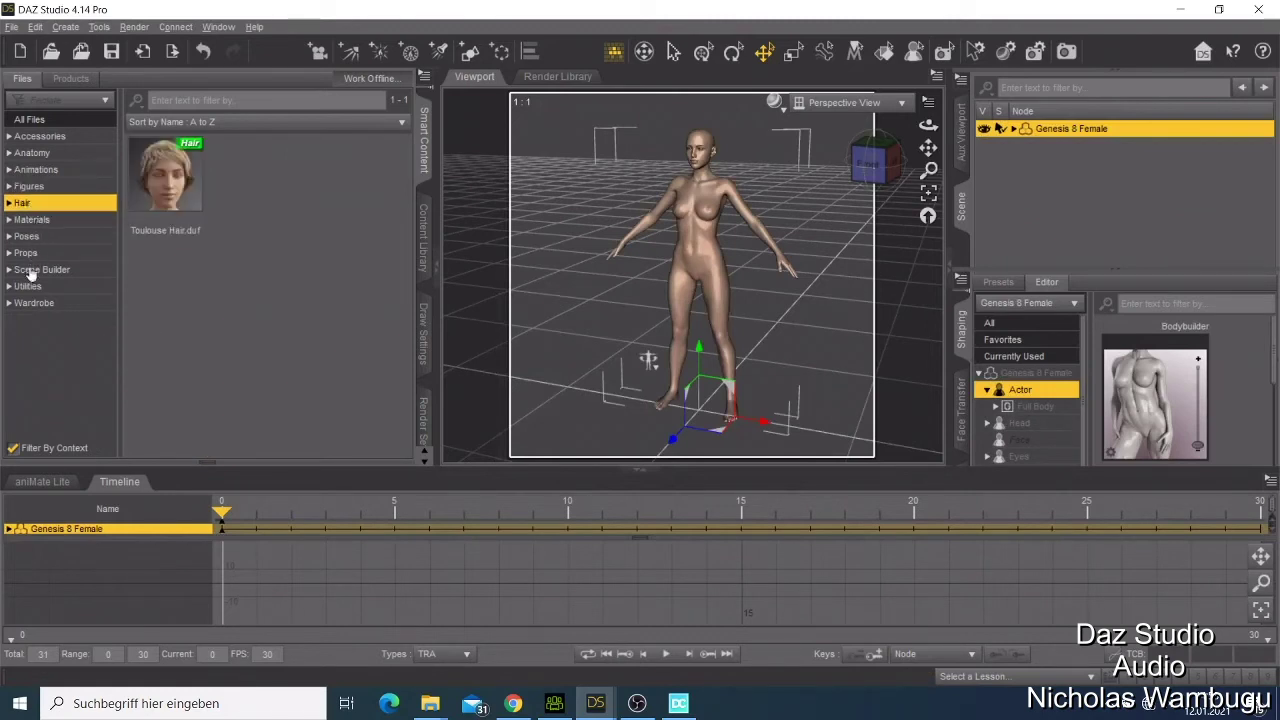
click(168, 182)
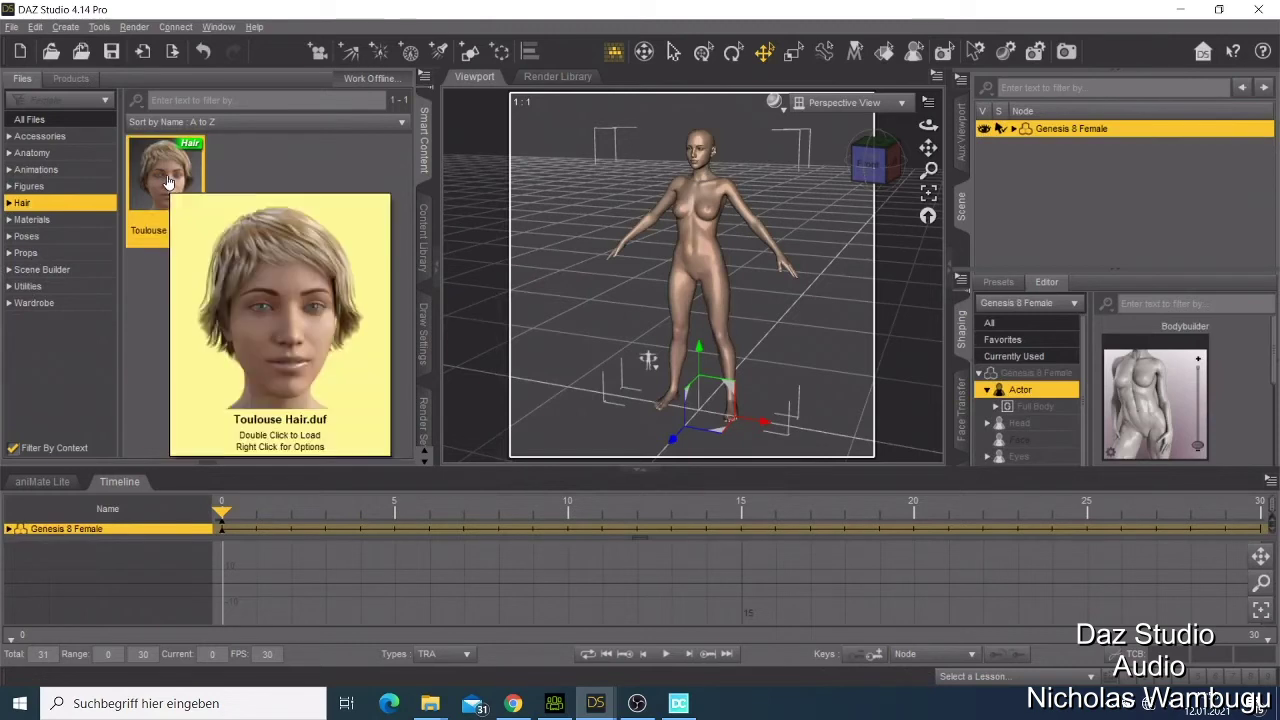
double_click(175, 184)
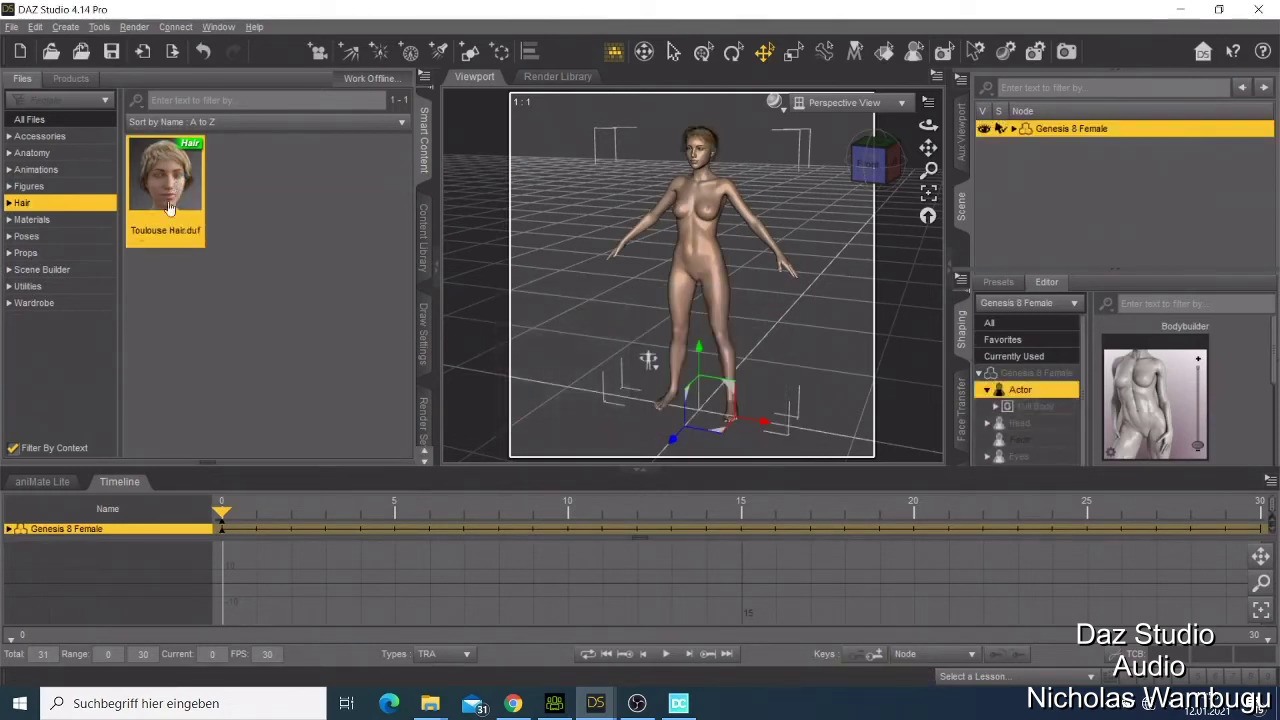
Apply Base MAT All Maps.duf from the Materials category to Genesis 8 Female's skin.
click(40, 220)
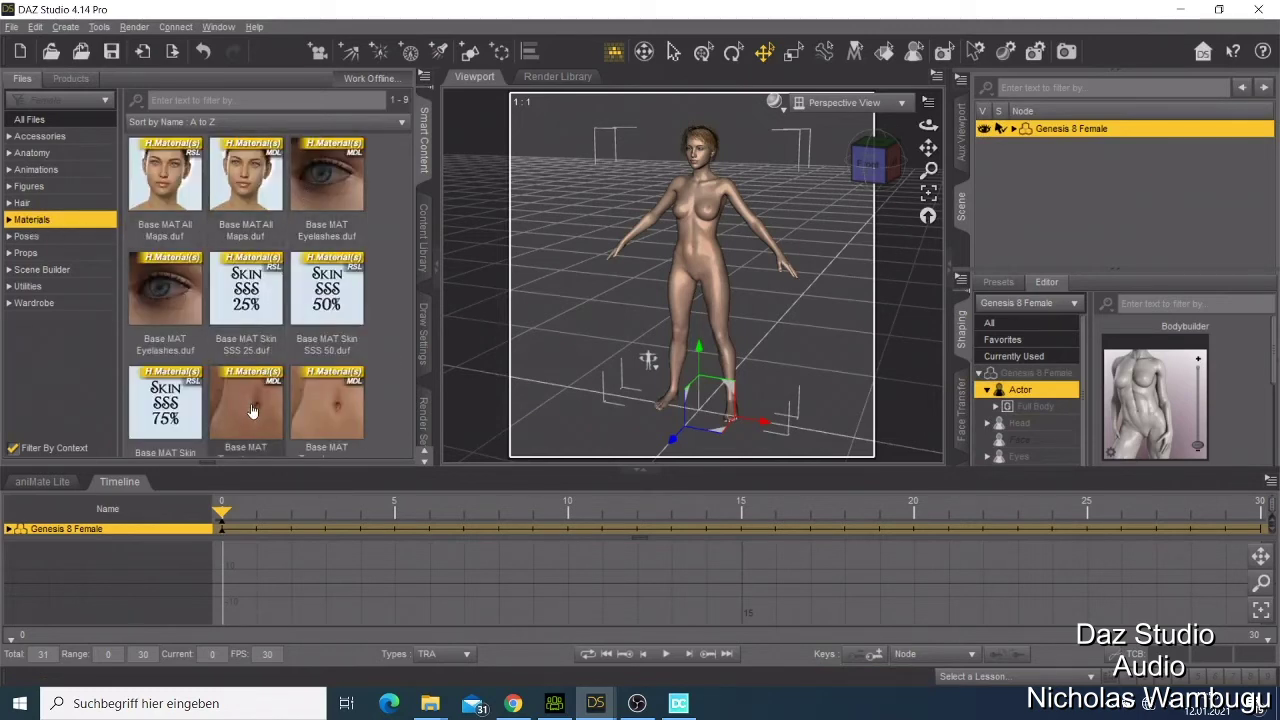
mouse_move(148, 229)
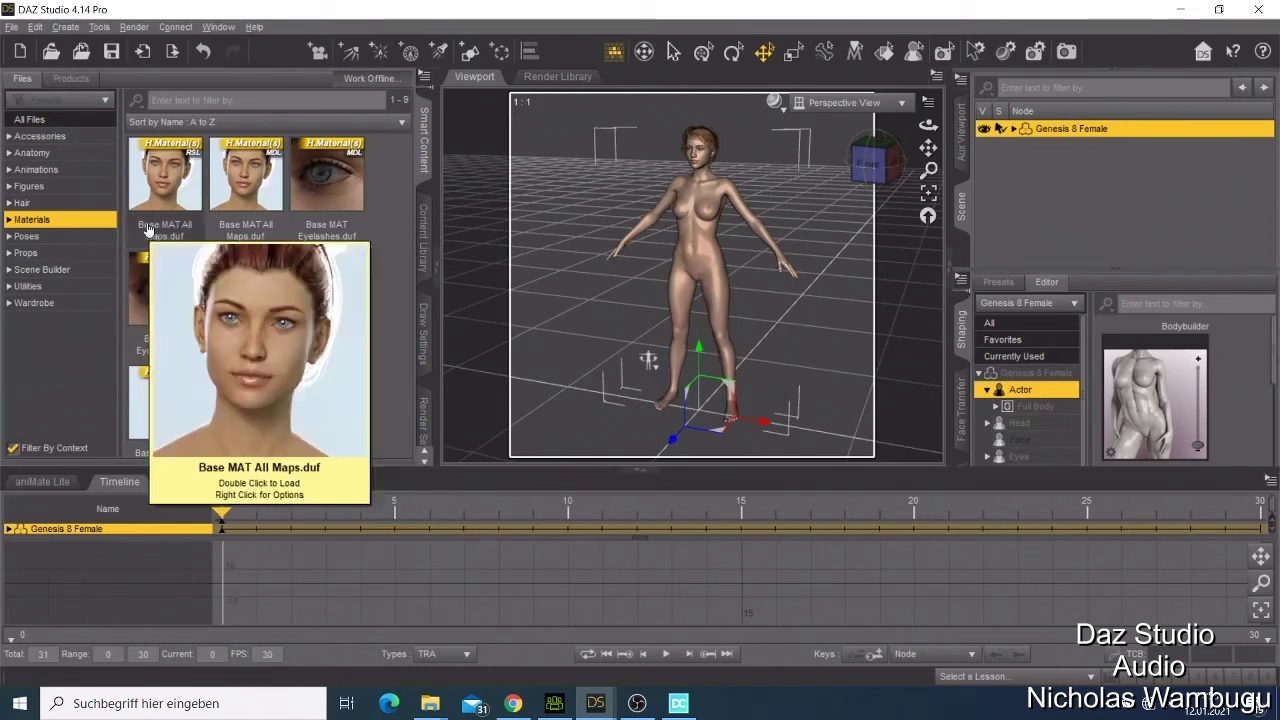
double_click(167, 201)
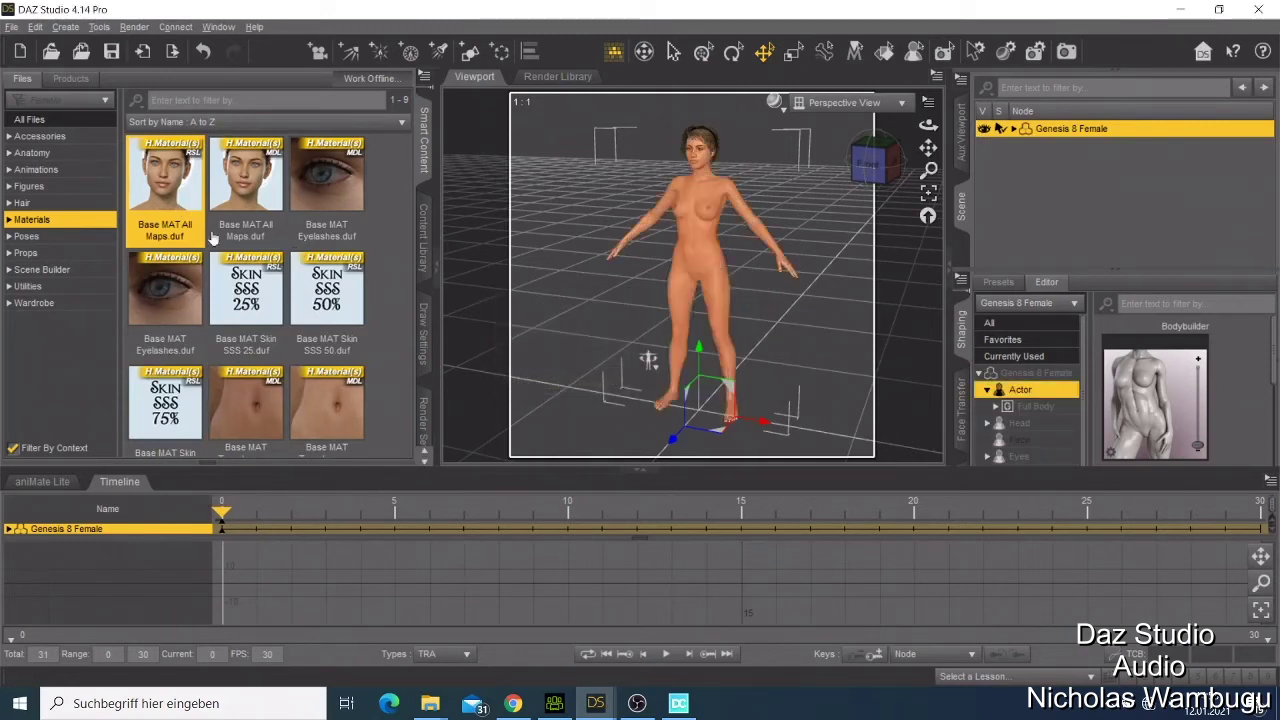
Load Rocker Outfit.duf from the Wardrobe category onto Genesis 8 Female and orbit to check the fit.
click(36, 302)
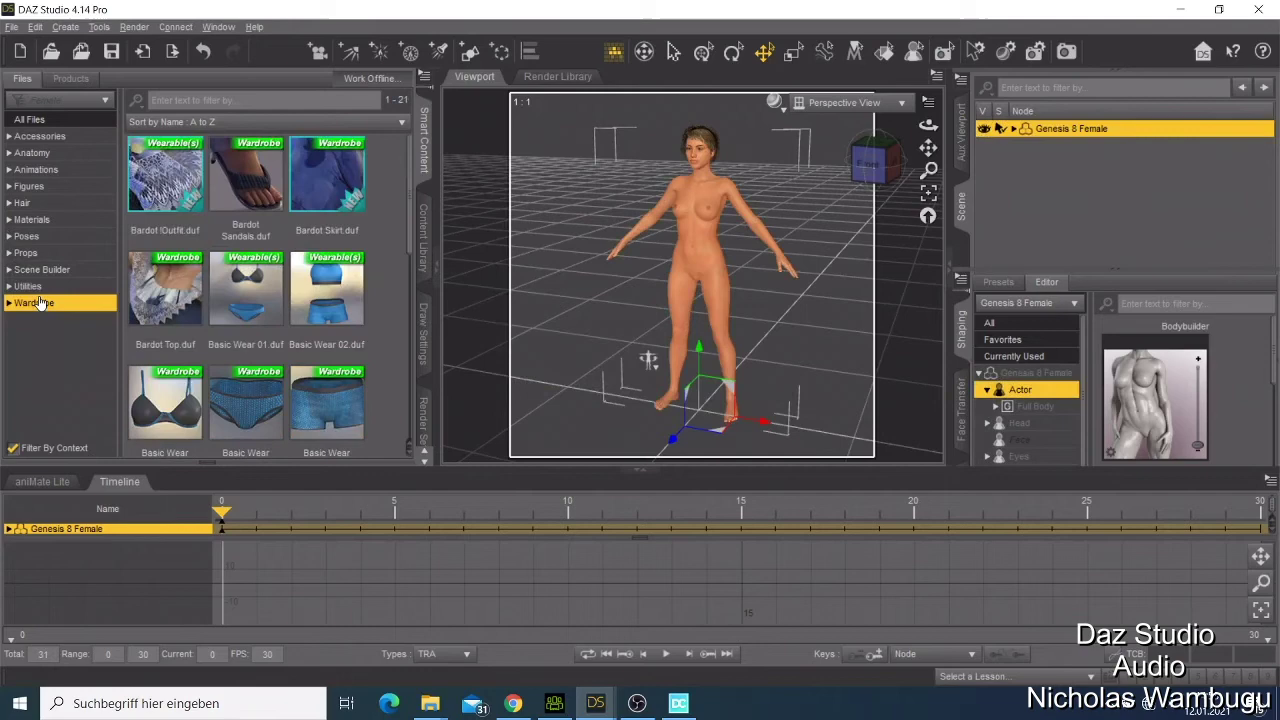
scroll(280, 338, down, 5)
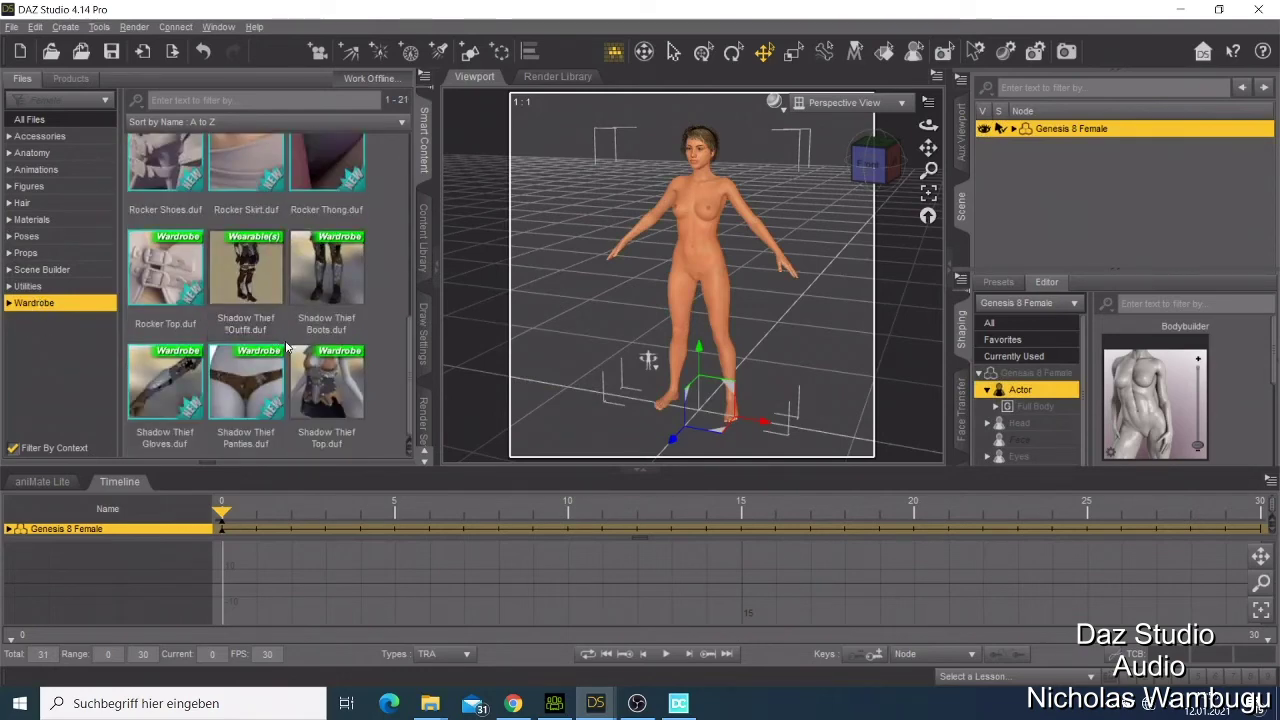
scroll(280, 345, up, 1)
scroll(268, 345, down, 1)
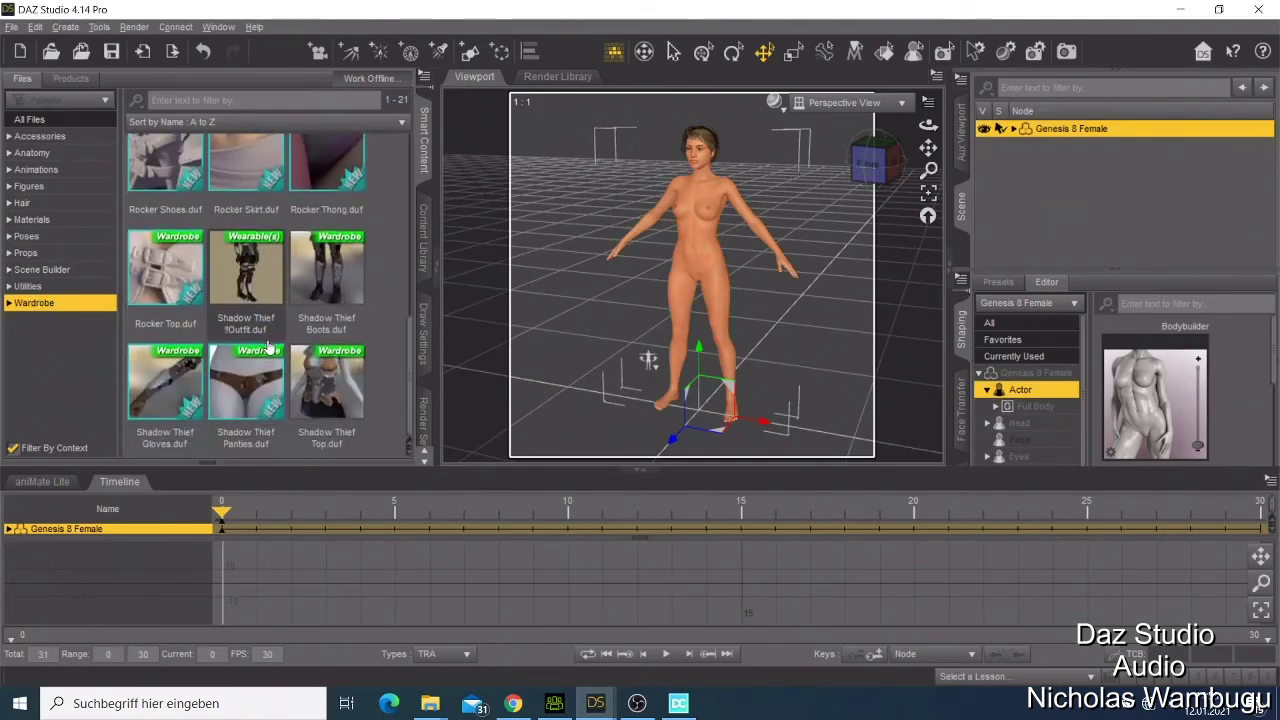
scroll(270, 343, up, 3)
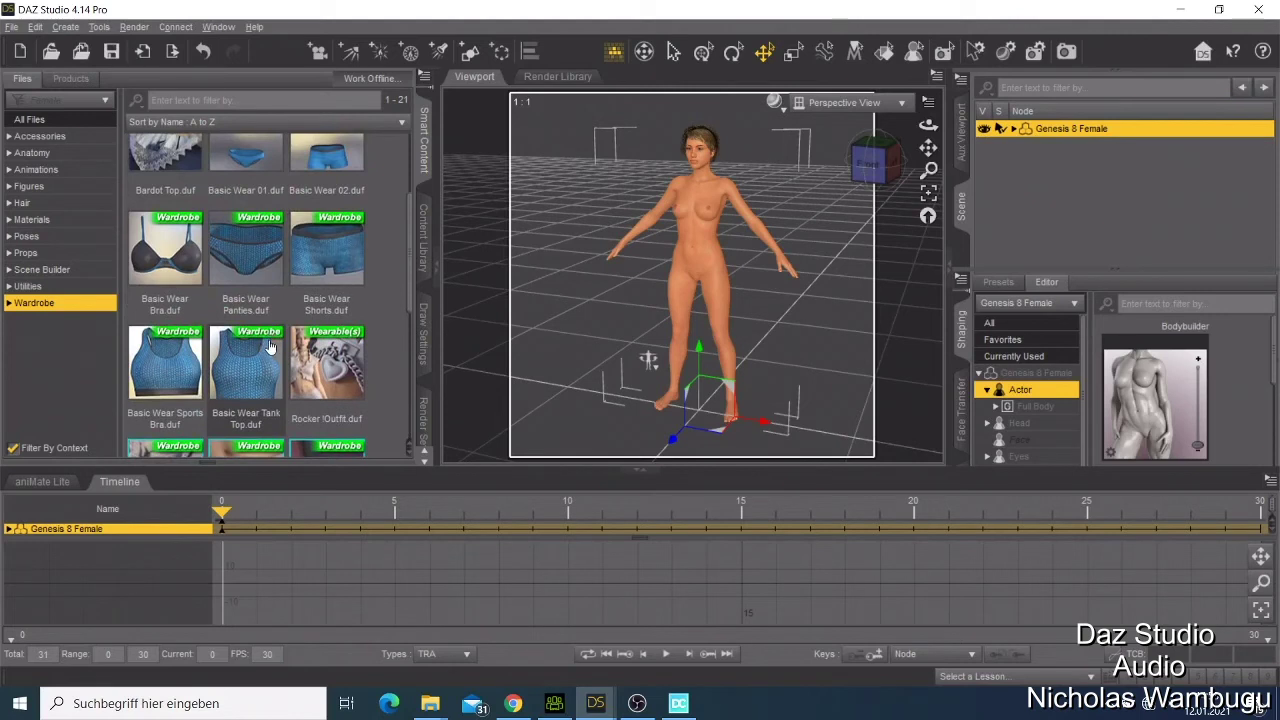
double_click(318, 357)
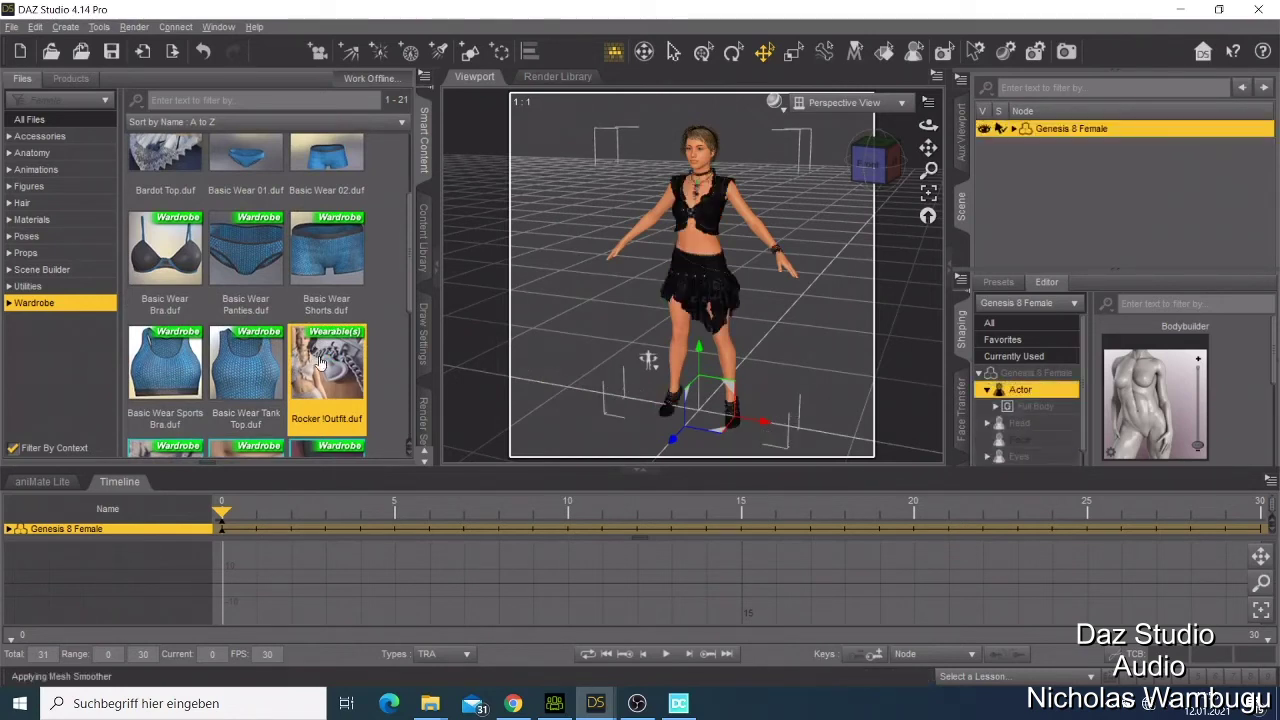
alt+drag(737, 221, 722, 256)
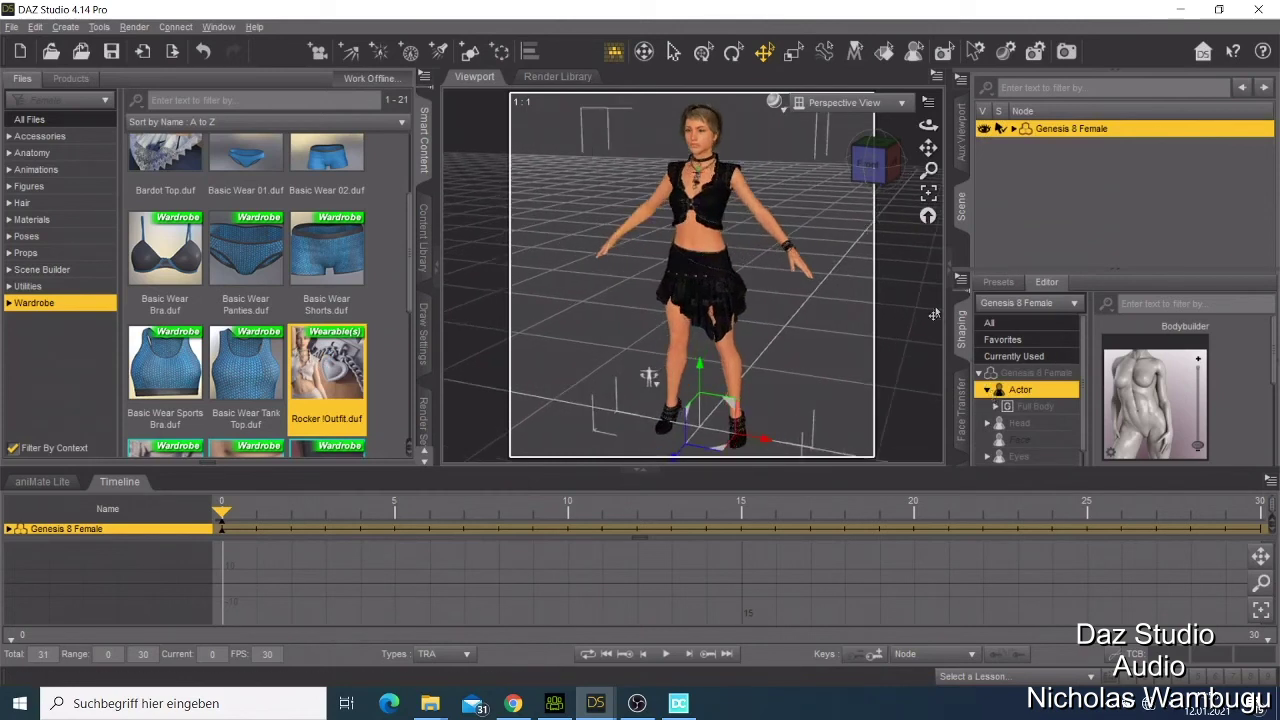
List all shaping morphs and set Bodybuilder to about 67.8%, viewing the figure from the side.
click(995, 323)
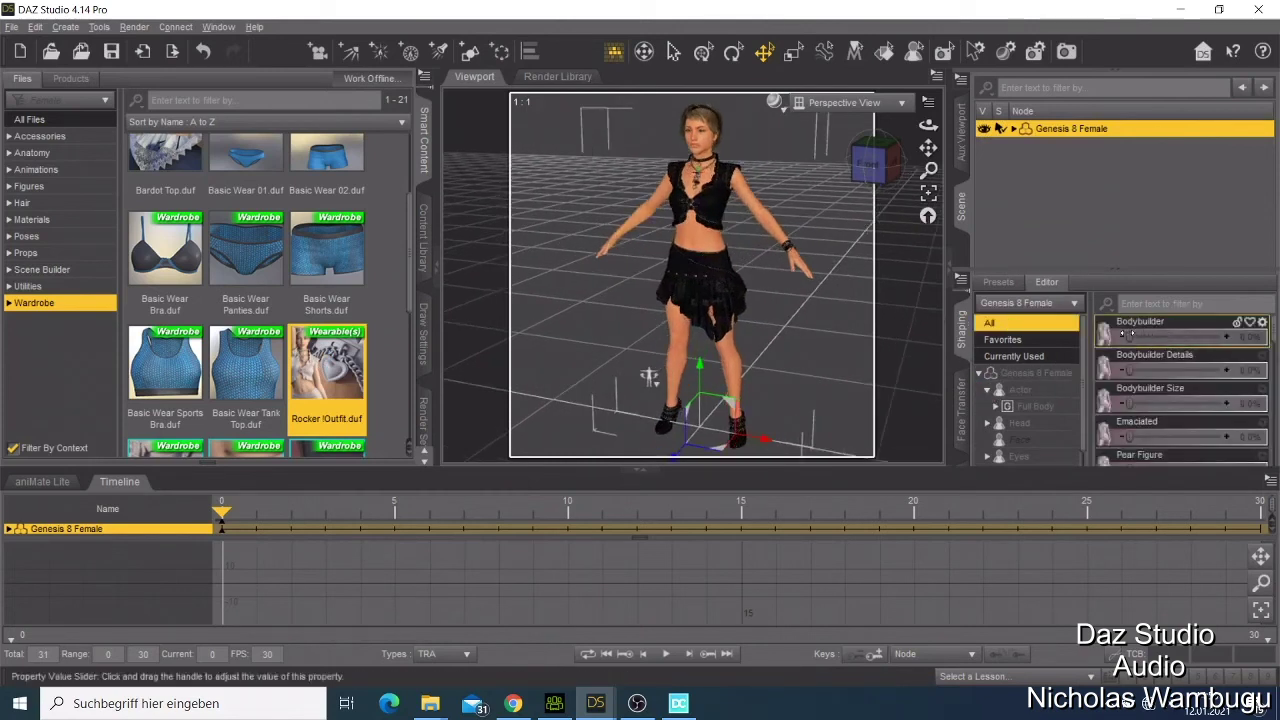
drag(1128, 337, 1193, 337)
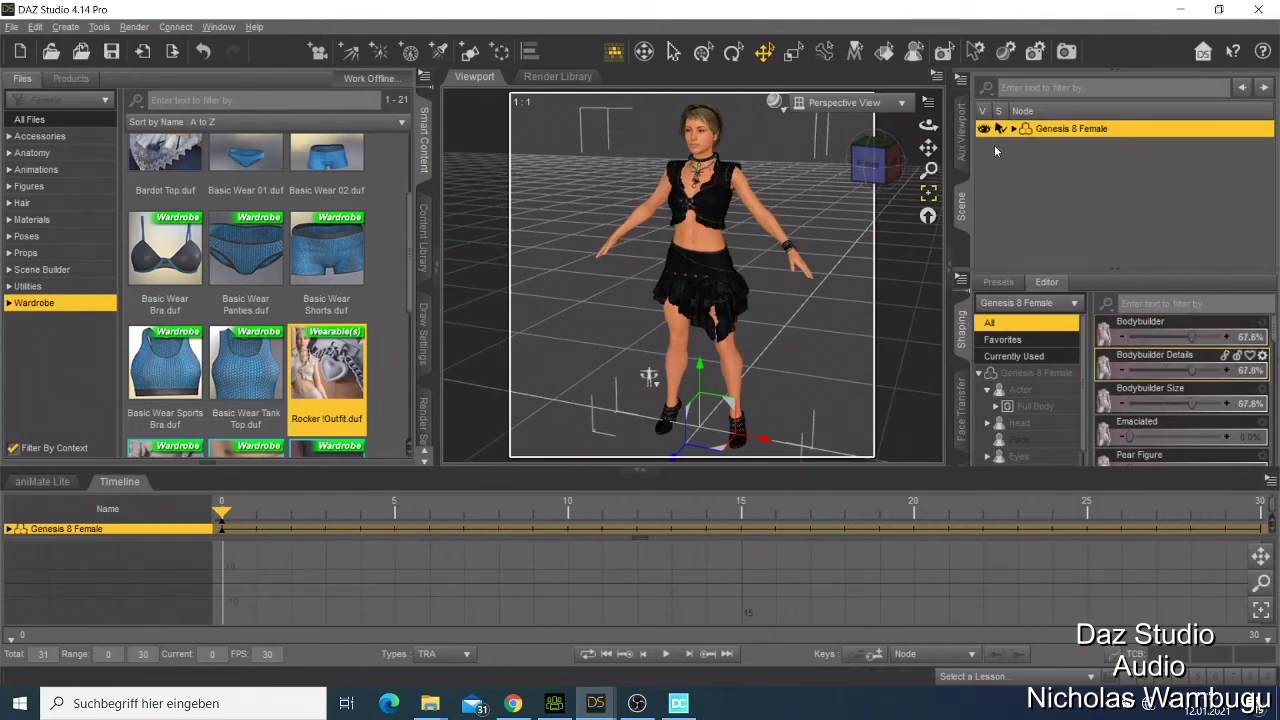
click(868, 168)
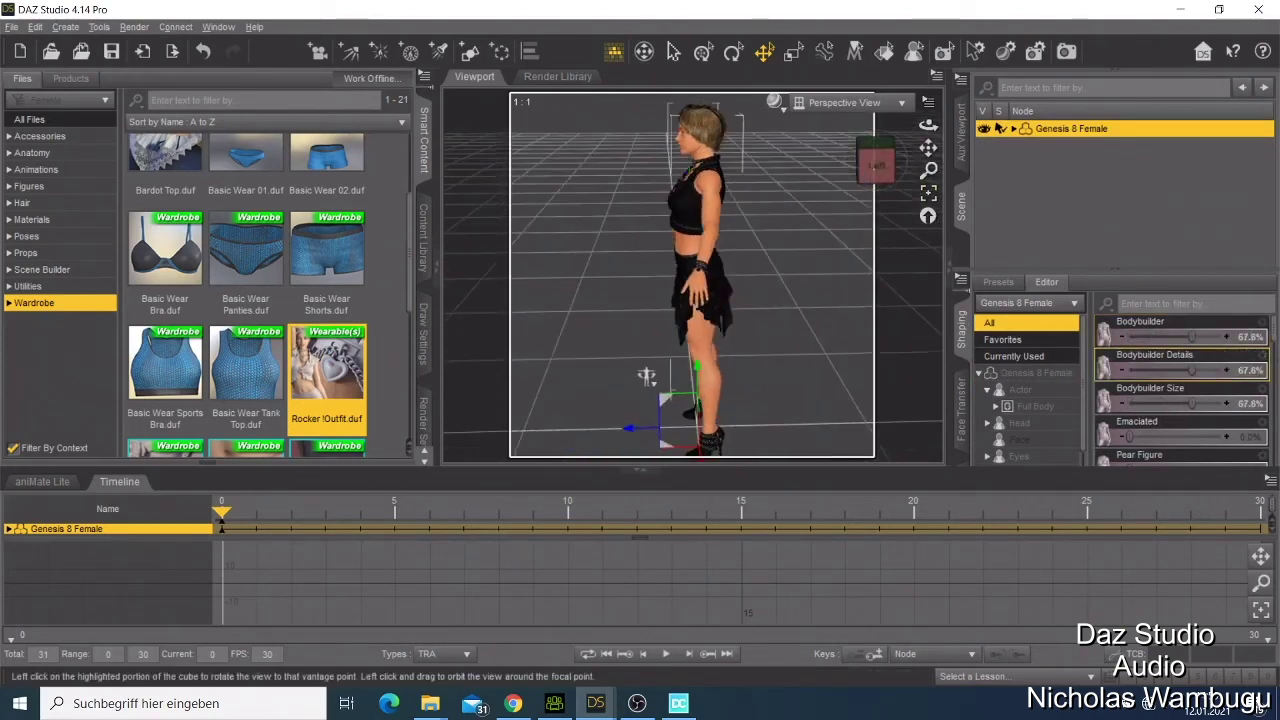
scroll(1180, 390, down, 10)
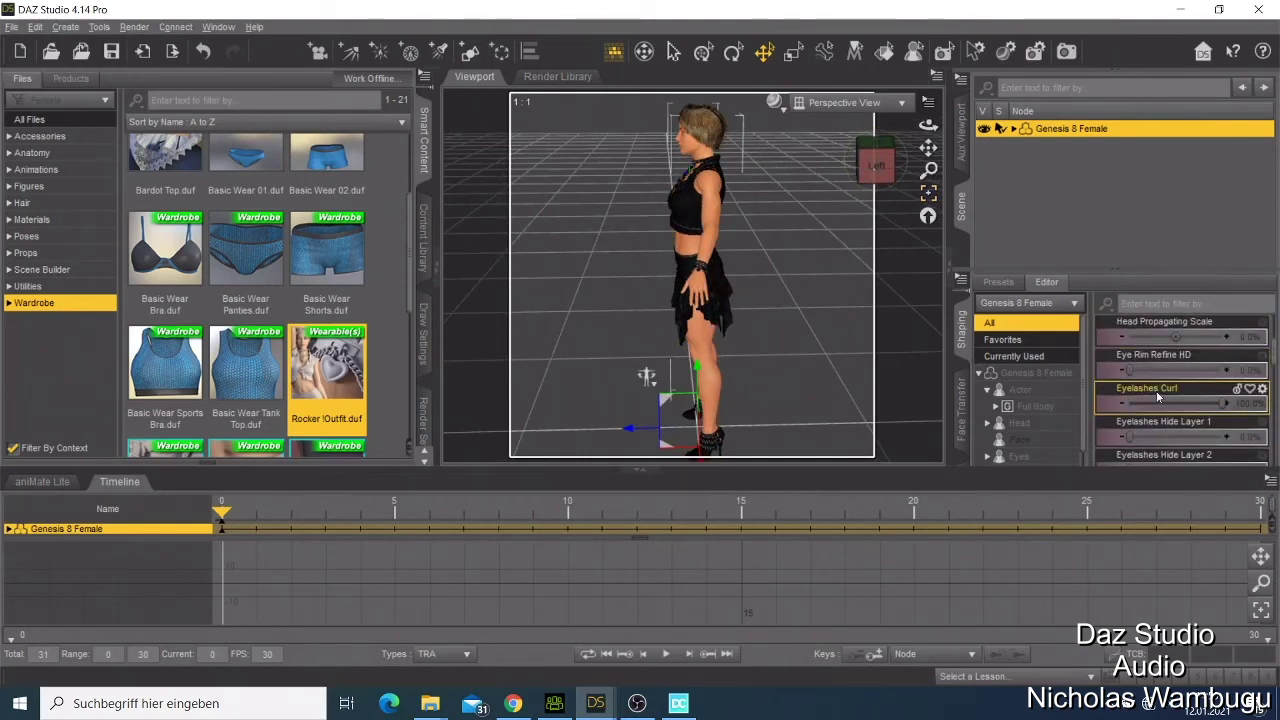
scroll(1032, 395, down, 4)
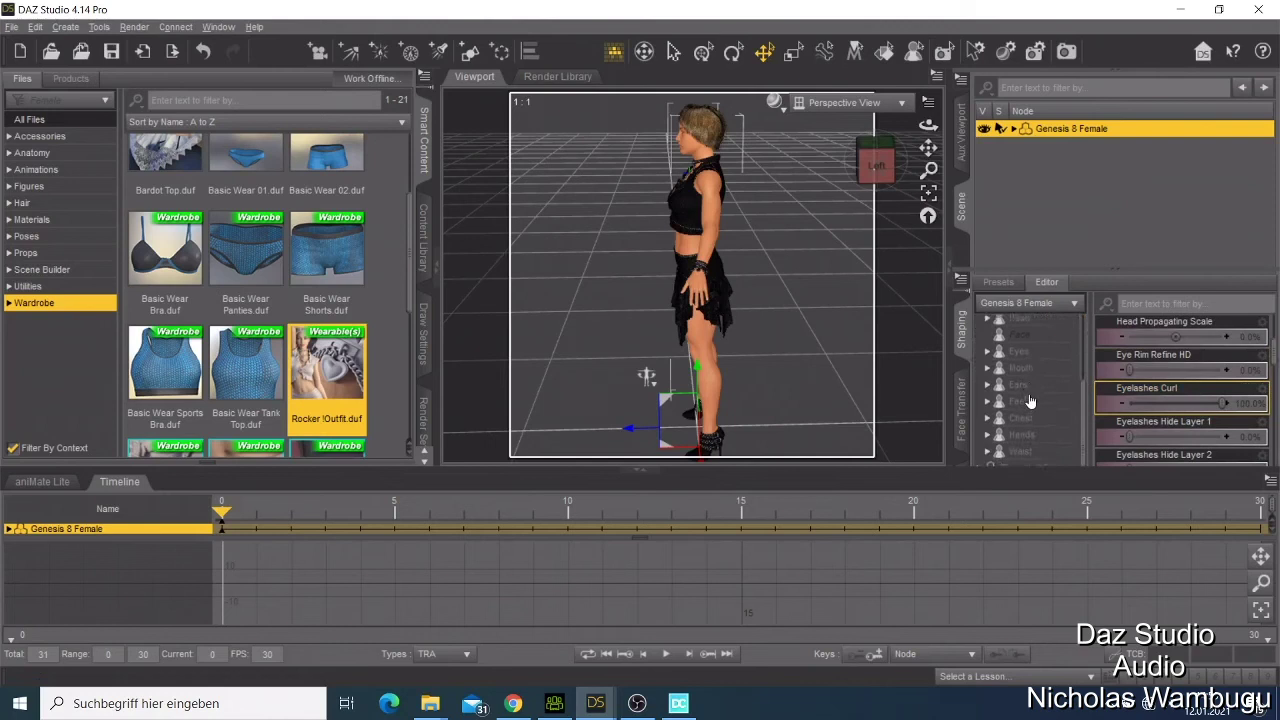
Raise the Waist Navel morph to 21.7% and the Chest Nipples morph to 22.5%, with Chest Scale at 0.0%.
click(1020, 448)
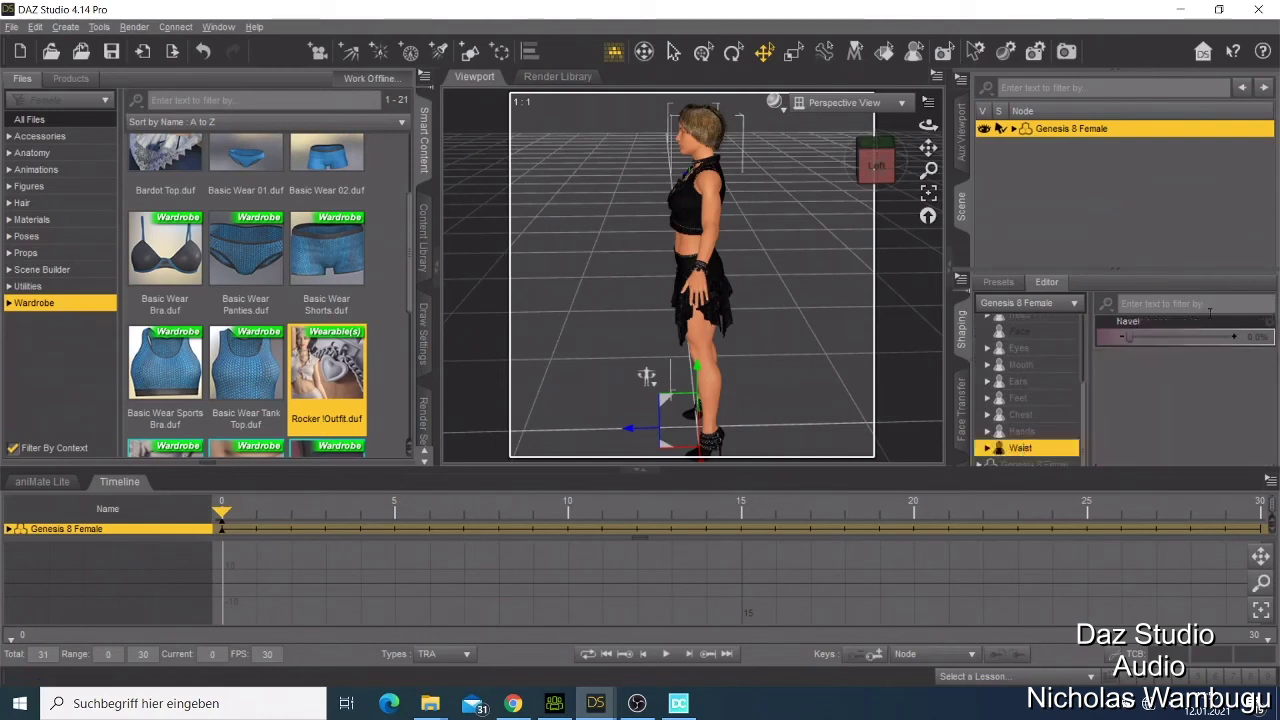
mouse_move(1130, 337)
mouse_down()
mouse_move(1158, 337)
mouse_move(1106, 337)
mouse_move(1163, 341)
mouse_move(1110, 340)
mouse_up()
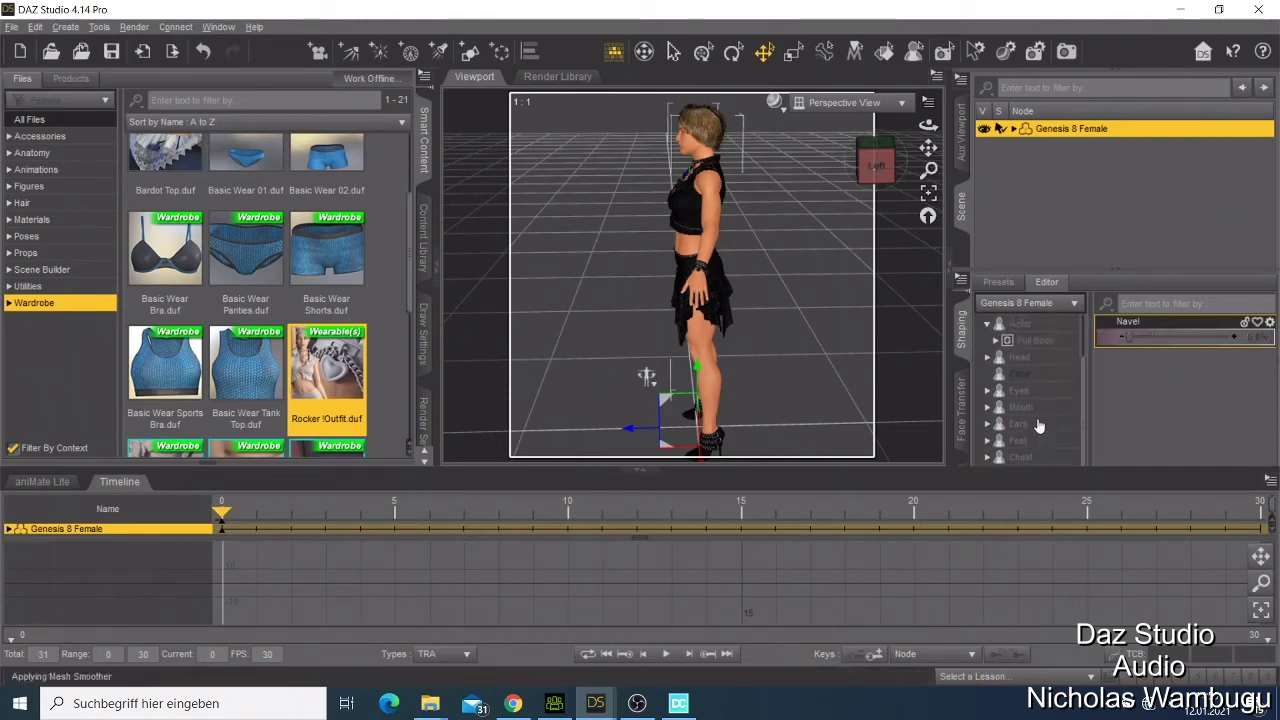
click(1024, 418)
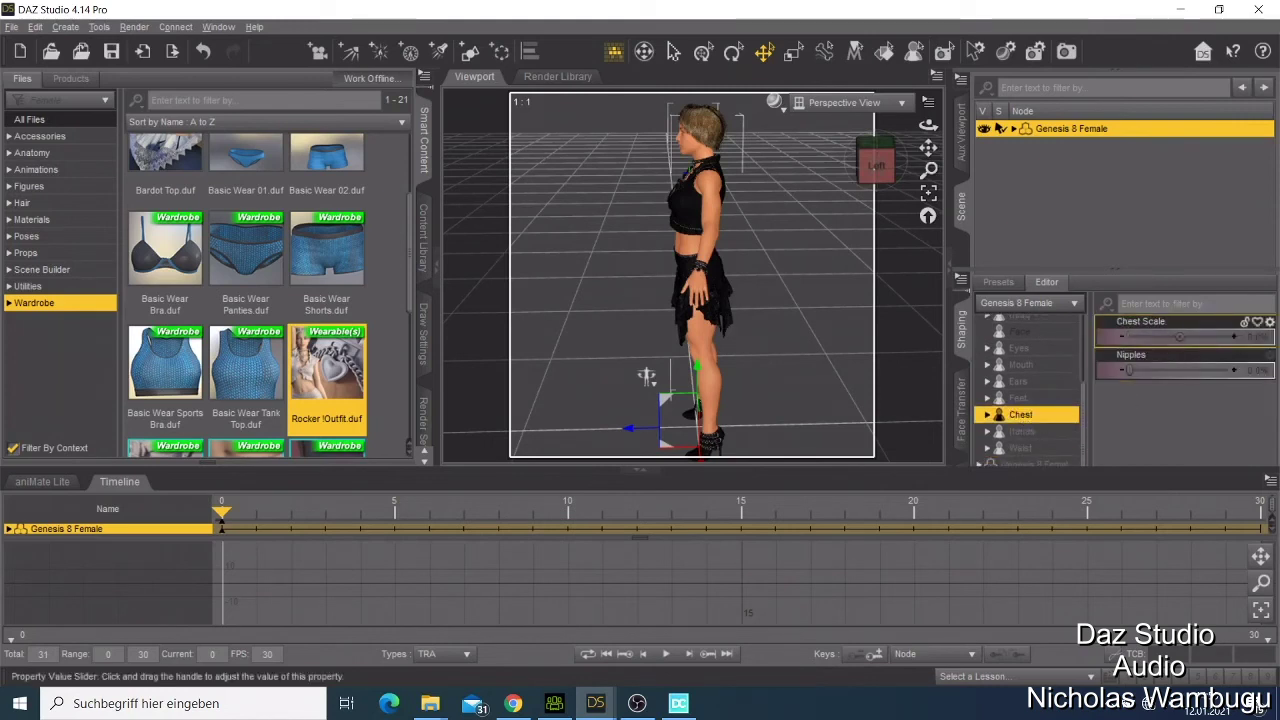
drag(1180, 336, 1180, 336)
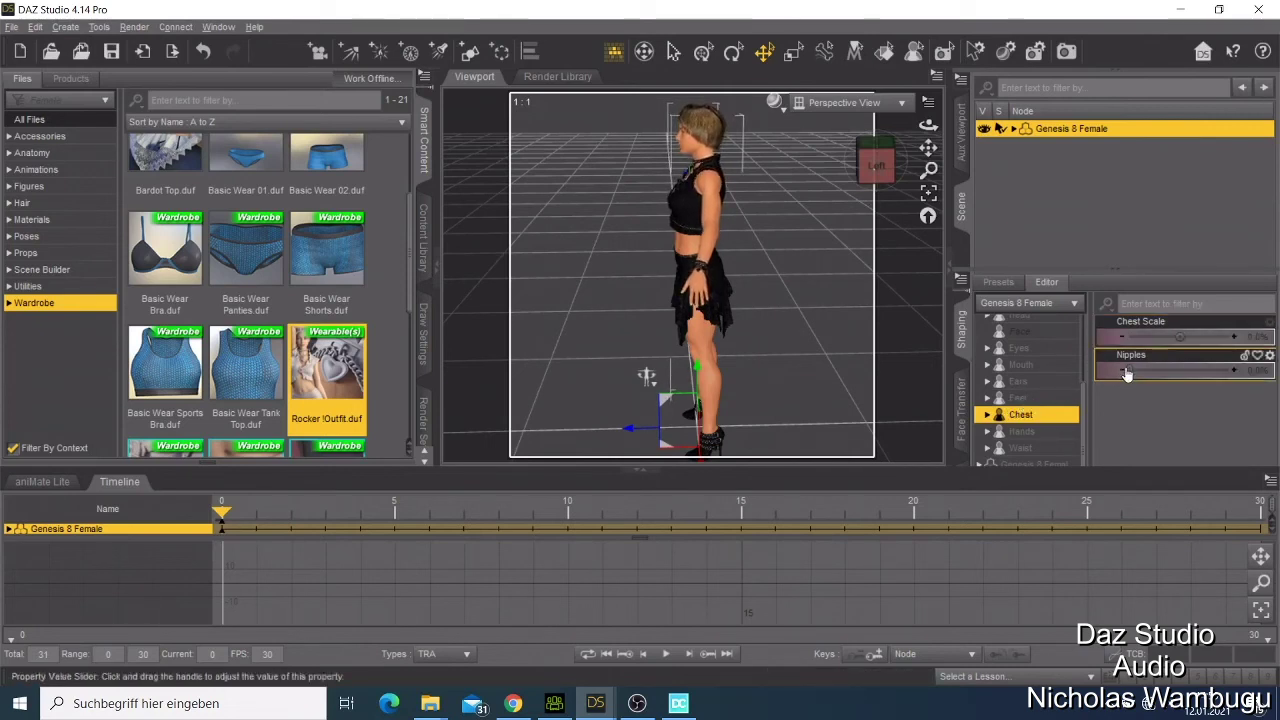
drag(1127, 368, 1151, 378)
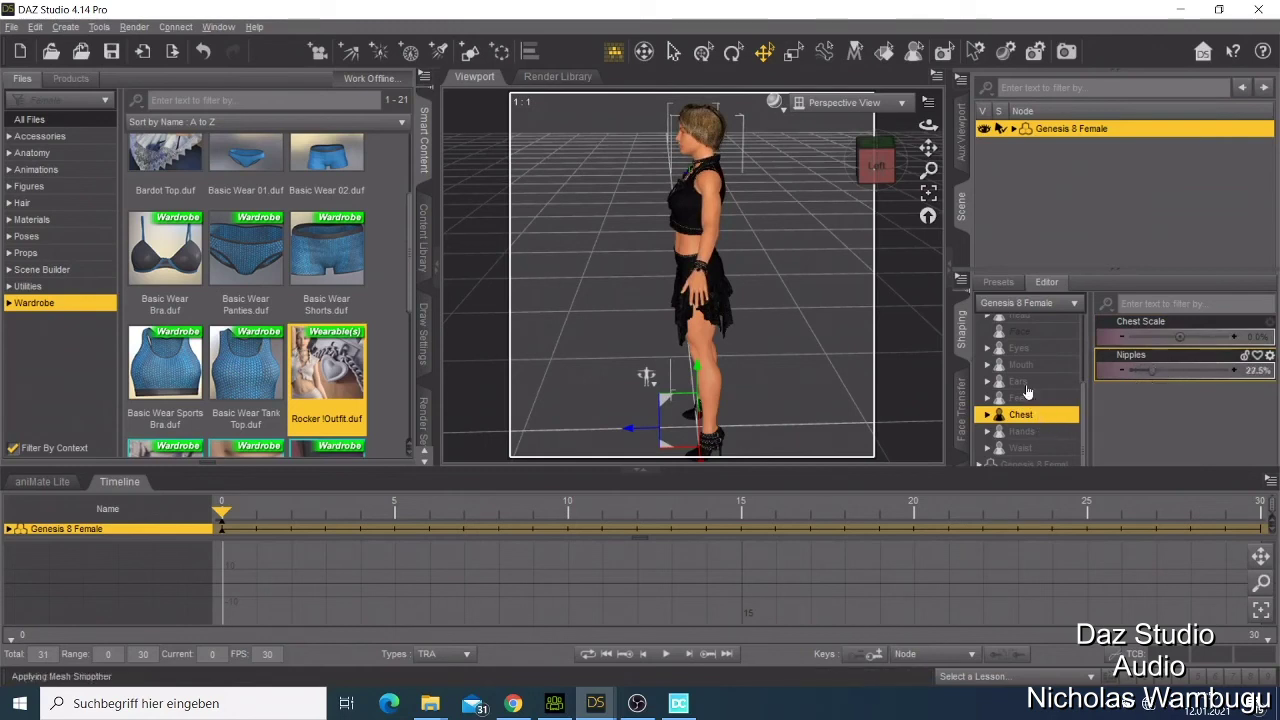
scroll(1005, 355, up, 3)
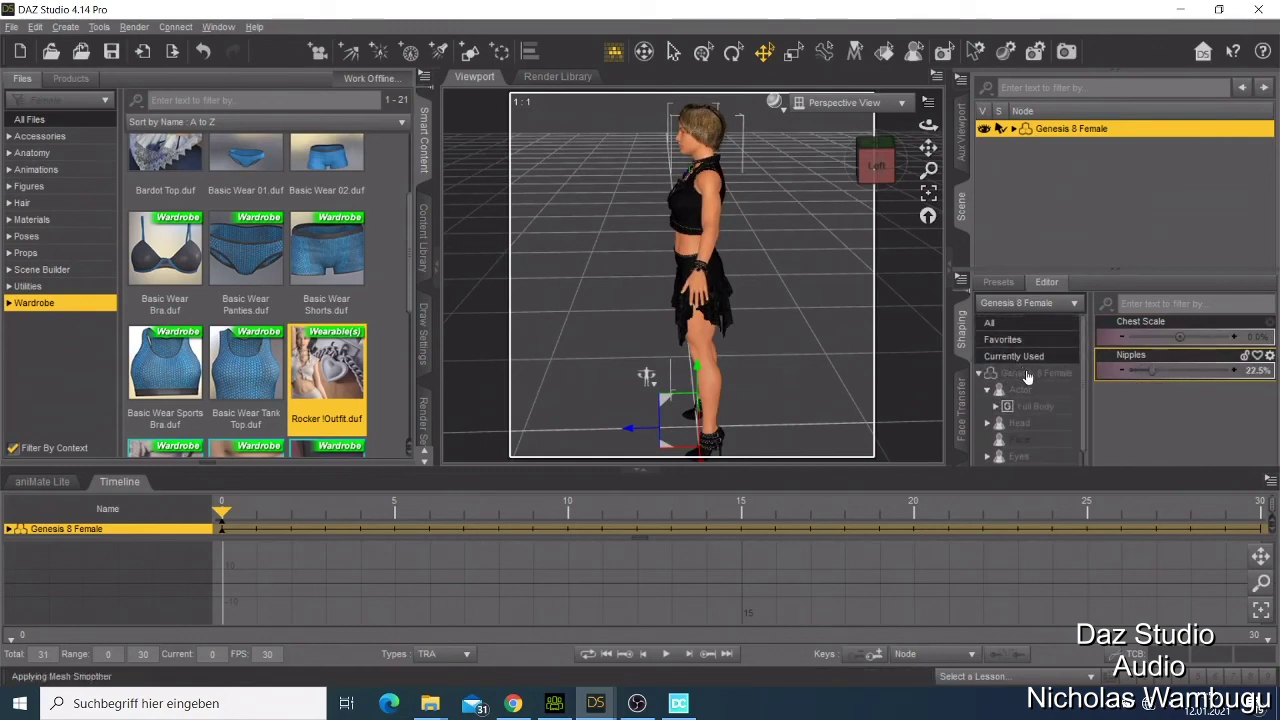
Show Genesis 8 Female's whole-body morphs (Bodybuilder sliders at 67.6%) and rotate back to the front view.
click(1032, 376)
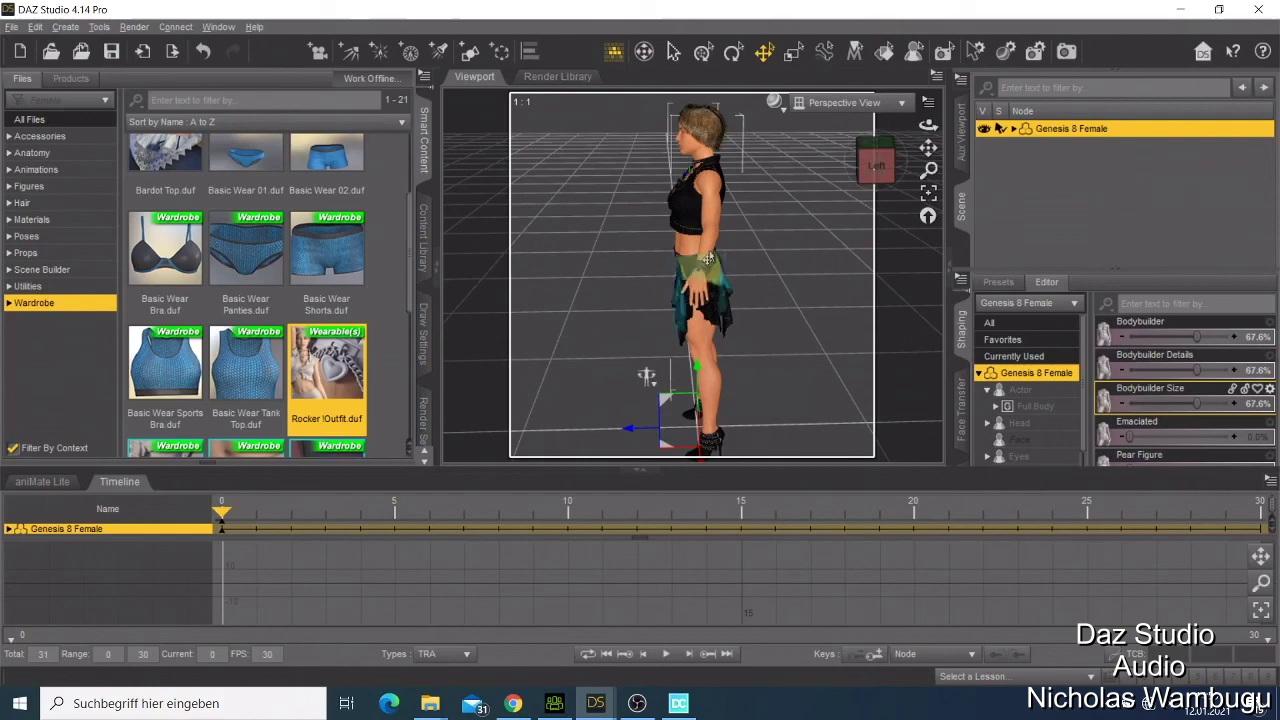
click(872, 166)
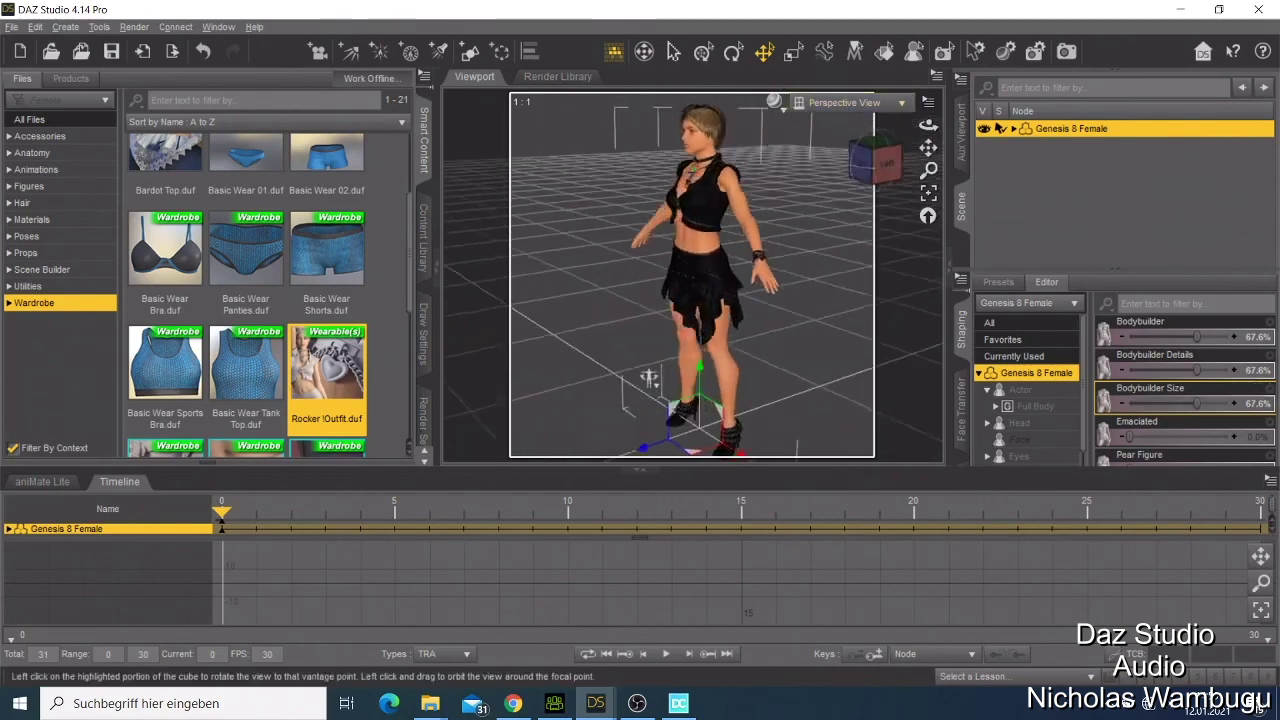